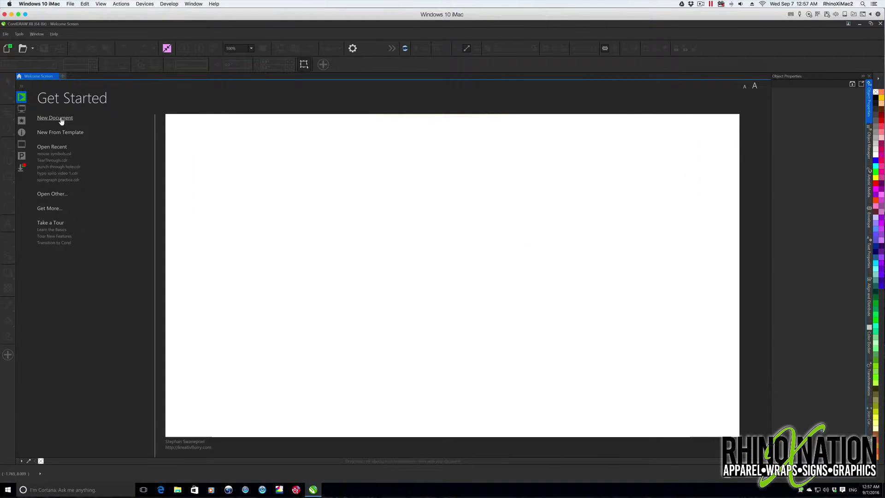
# Create a Letter landscape document and copy into it the phone outline from the DFX0025W drawing in the desktop's iPhone 6+ folder.
pyautogui.click(61, 119)
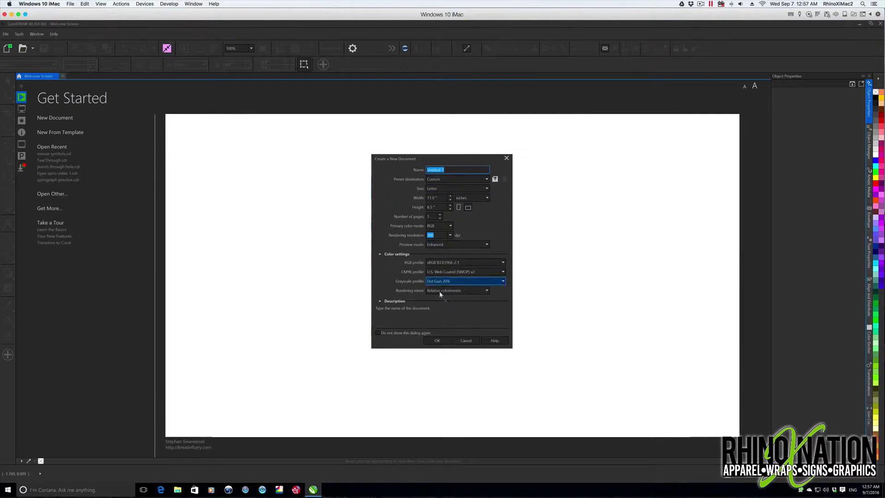
pyautogui.click(437, 340)
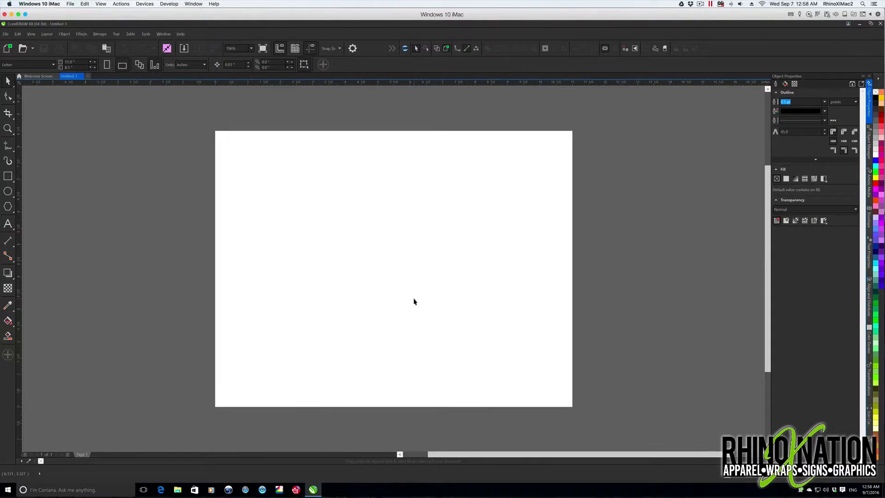
pyautogui.click(6, 35)
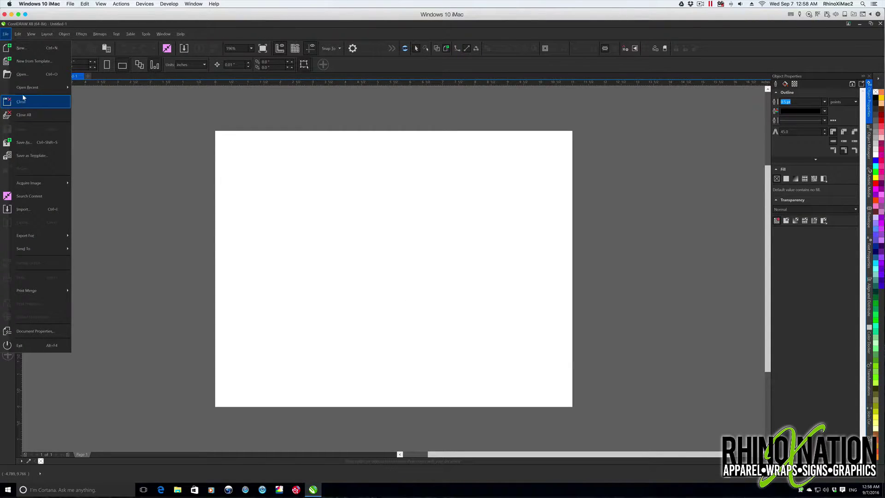
pyautogui.click(27, 77)
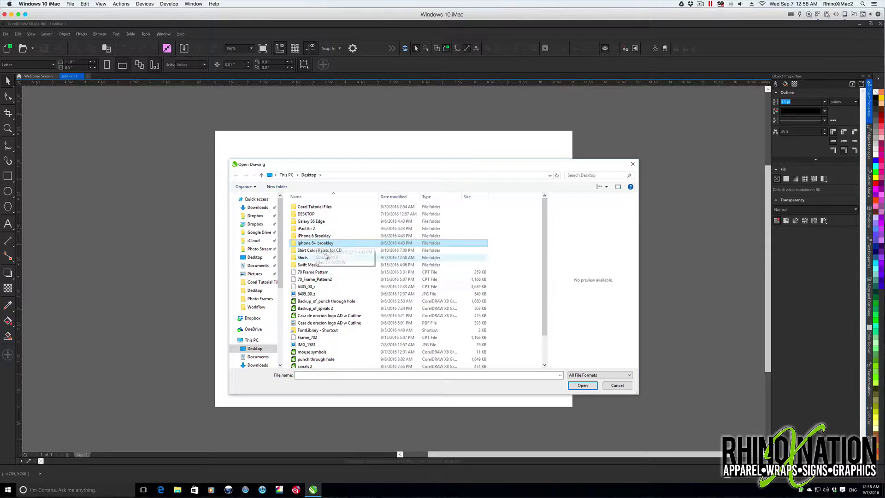
pyautogui.doubleClick(305, 244)
pyautogui.doubleClick(294, 208)
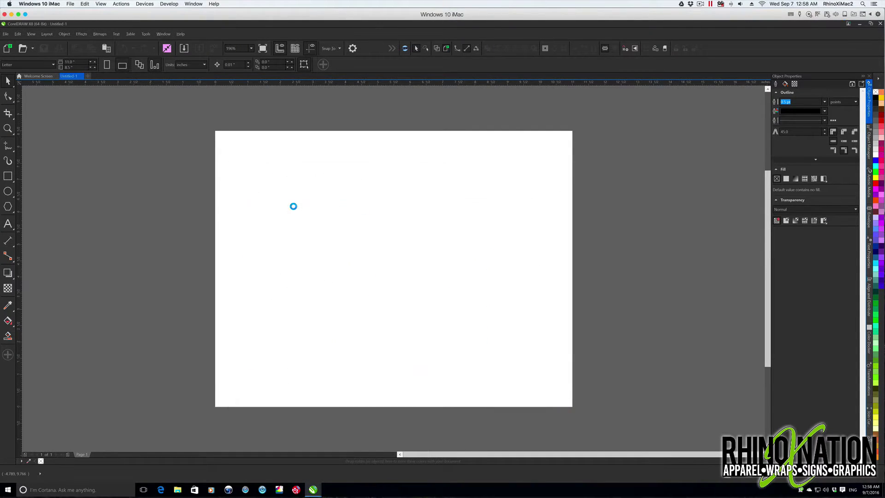
pyautogui.hotkey('ctrl', 'F4')
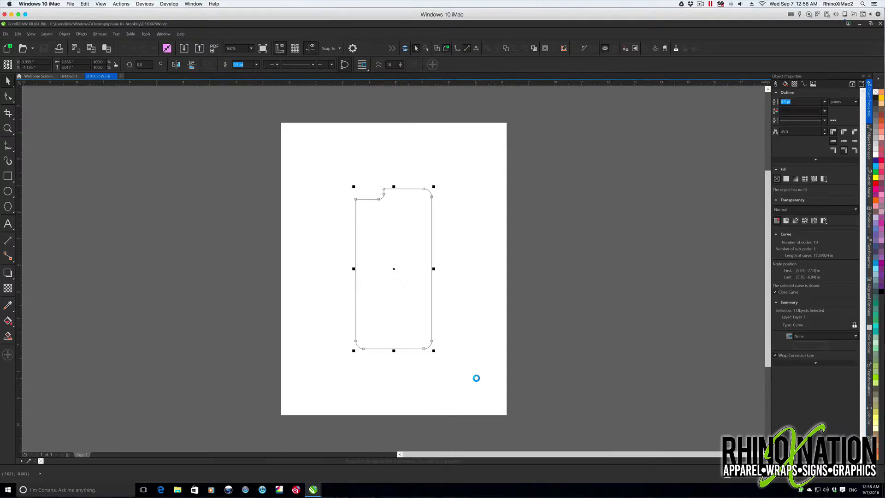
pyautogui.hotkey('ctrl', 'v')
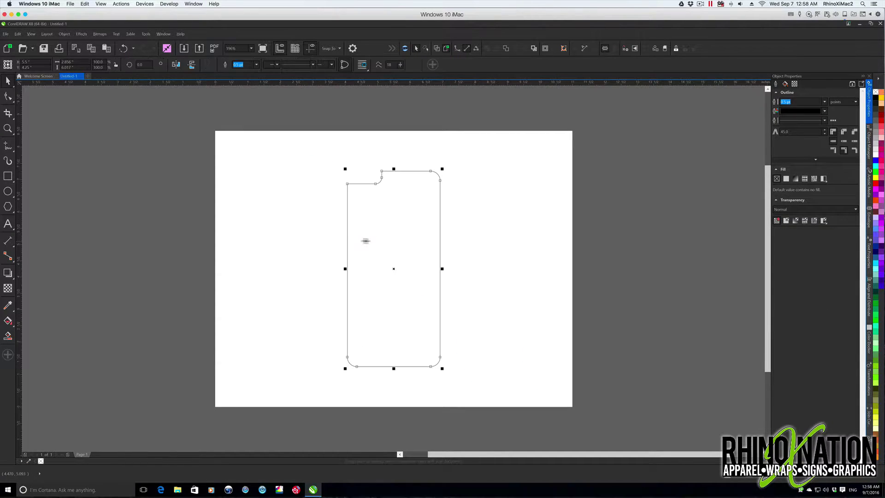
# Set the phone shape's outline width to 1.0 pt, deselect it, and show the Object Manager.
pyautogui.click(255, 66)
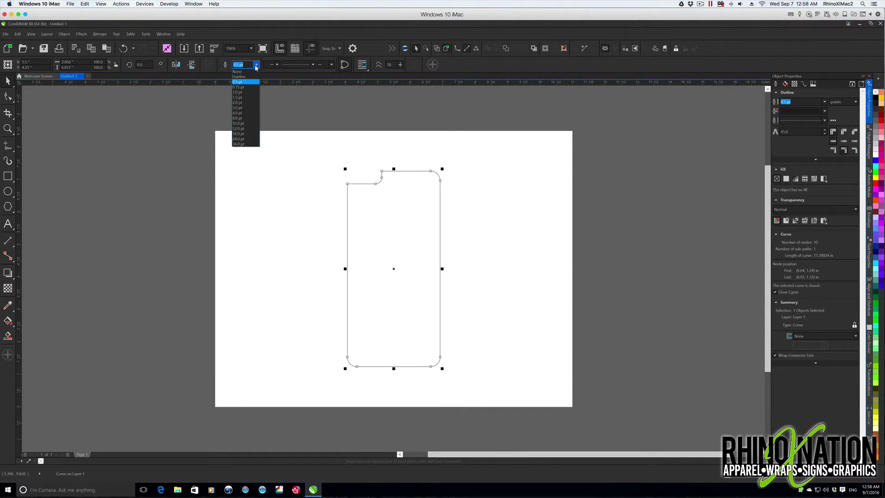
pyautogui.click(249, 93)
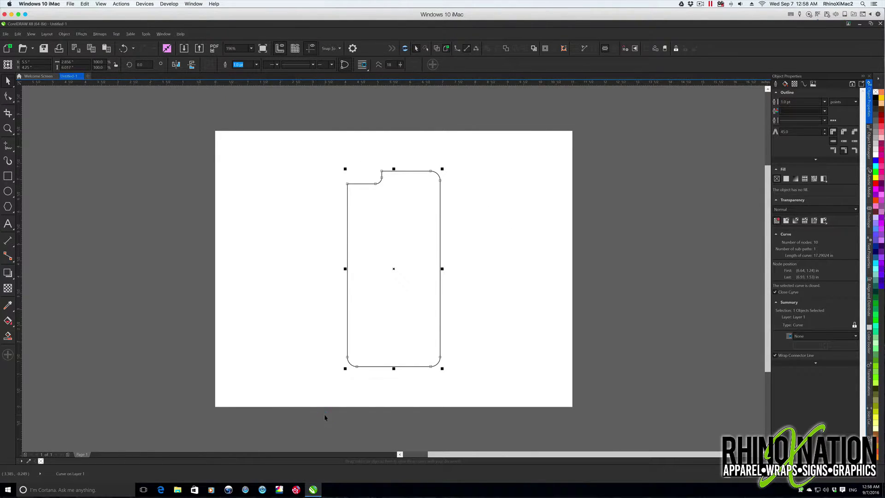
pyautogui.click(490, 327)
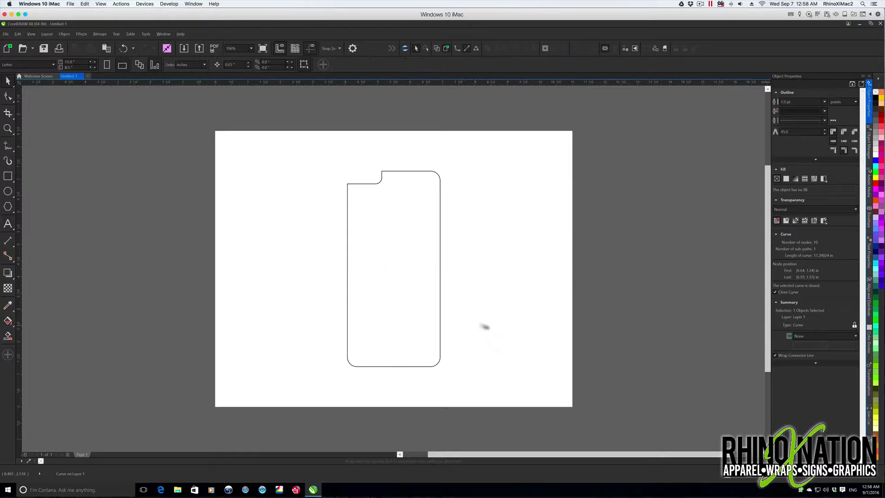
pyautogui.hotkey('ctrl', 'F7')
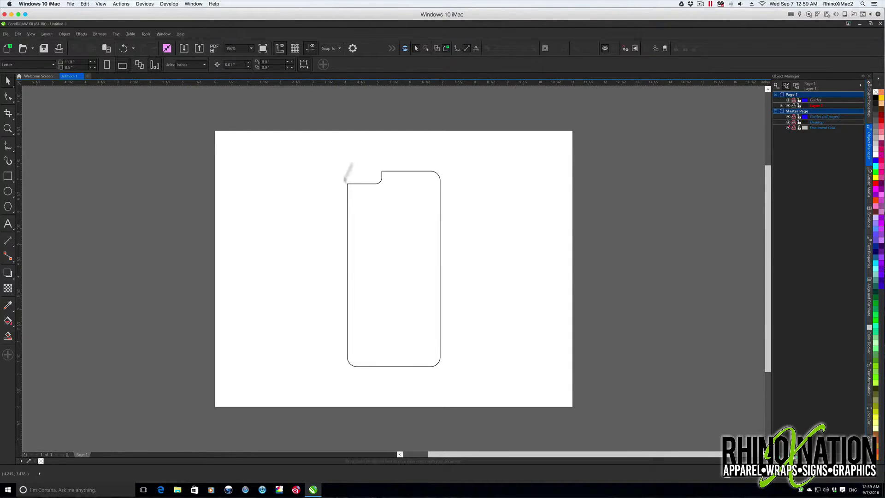
# Start saving the drawing as a CorelDRAW template with the file name "DFX0025W - iPhone6+".
pyautogui.click(6, 34)
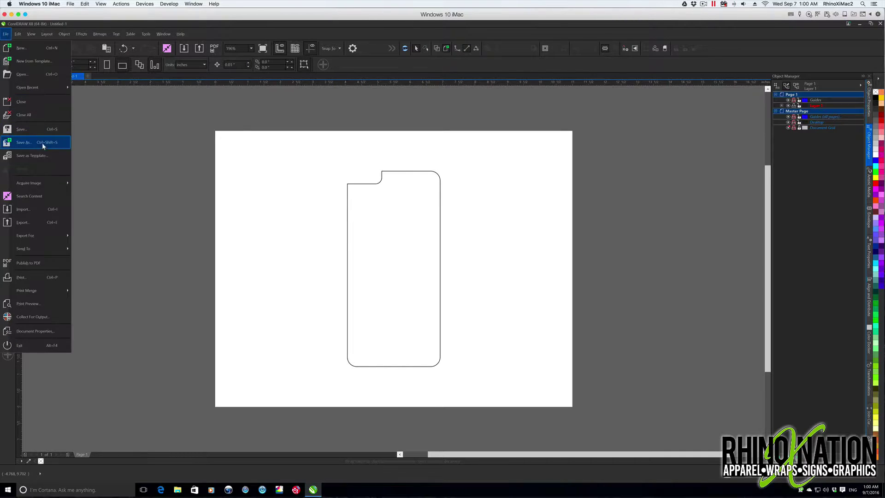
pyautogui.click(44, 156)
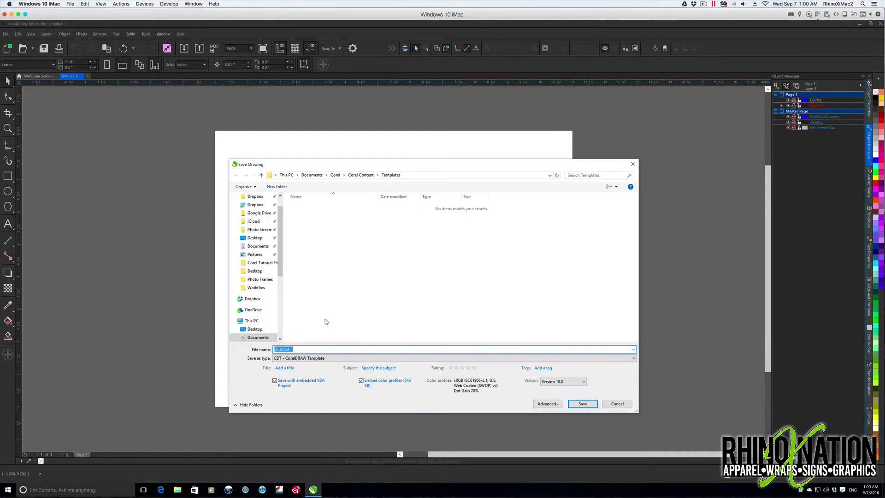
pyautogui.press('BackSpace')
pyautogui.write('DFX0025W - iPhone6+')
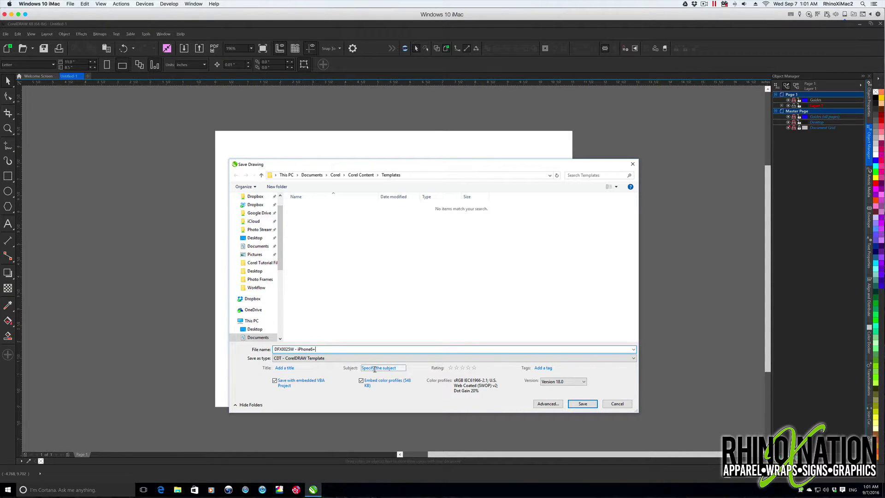
# Give the template the tag "iPhone 6+" and the subject "Sublimation", and save it with blank template properties.
pyautogui.click(543, 368)
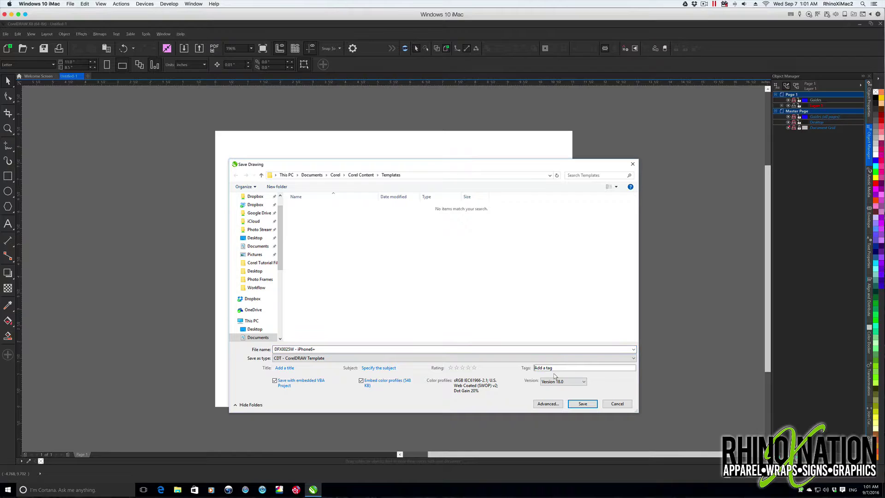
pyautogui.click(544, 367)
pyautogui.write('iPhone 6+')
pyautogui.click(374, 368)
pyautogui.write('Sublimation')
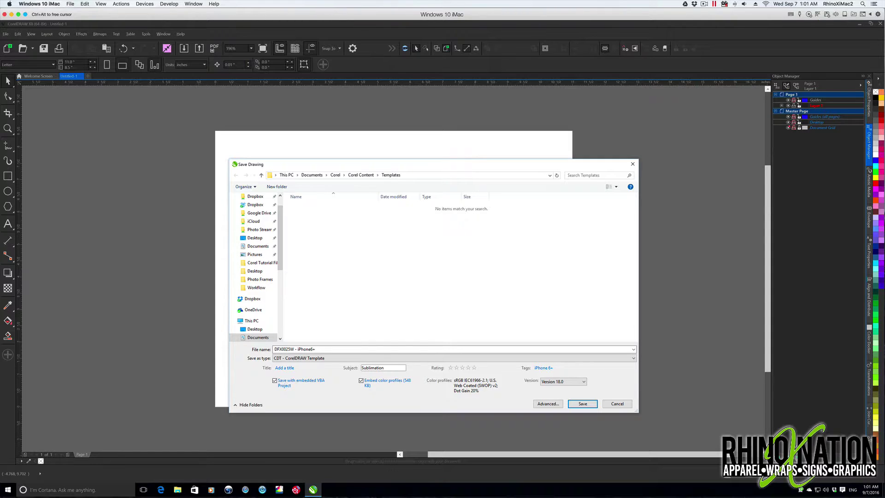
pyautogui.click(581, 404)
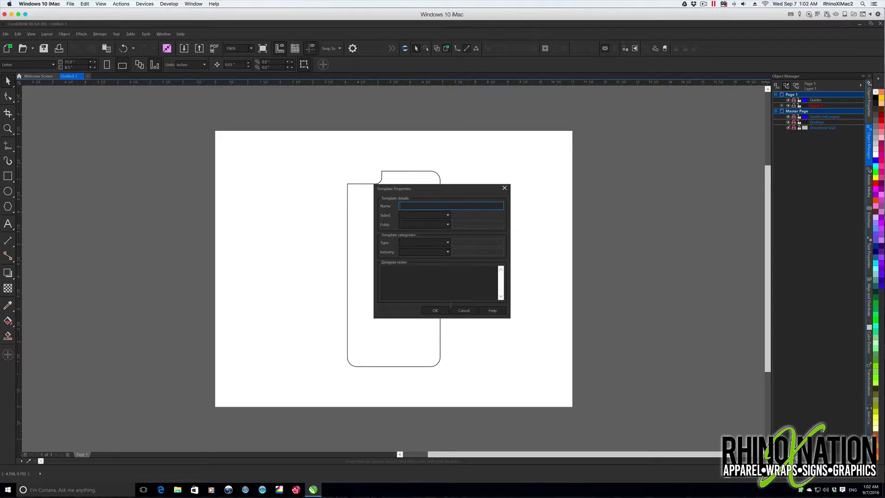
pyautogui.click(433, 310)
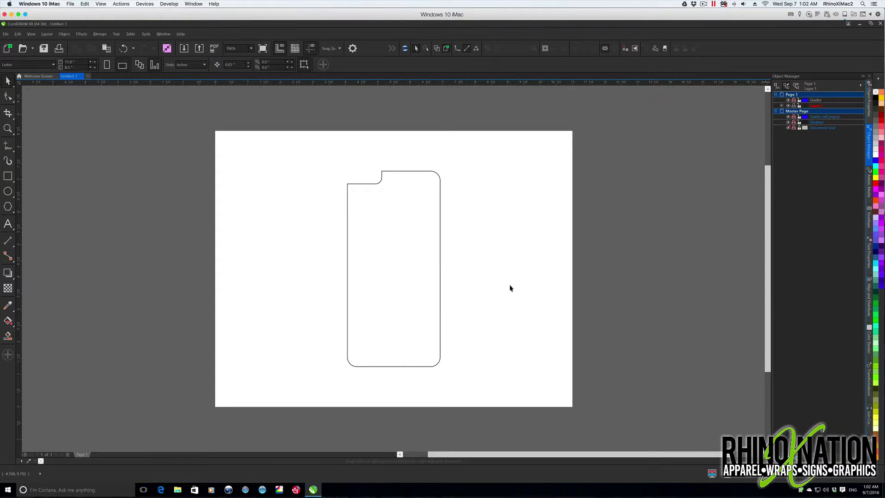
# Close the saved template and create a new document from the "DFX0025W - iPhone6+" template in My Templates.
pyautogui.click(108, 77)
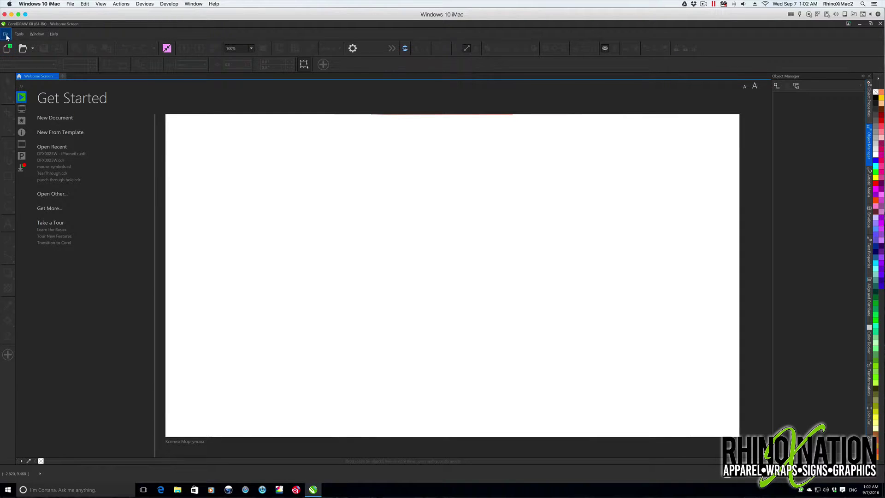
pyautogui.click(6, 35)
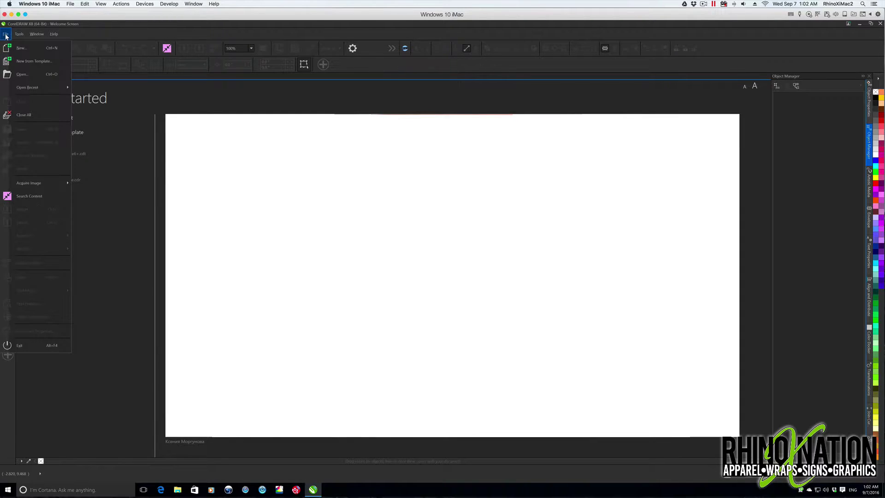
pyautogui.click(24, 60)
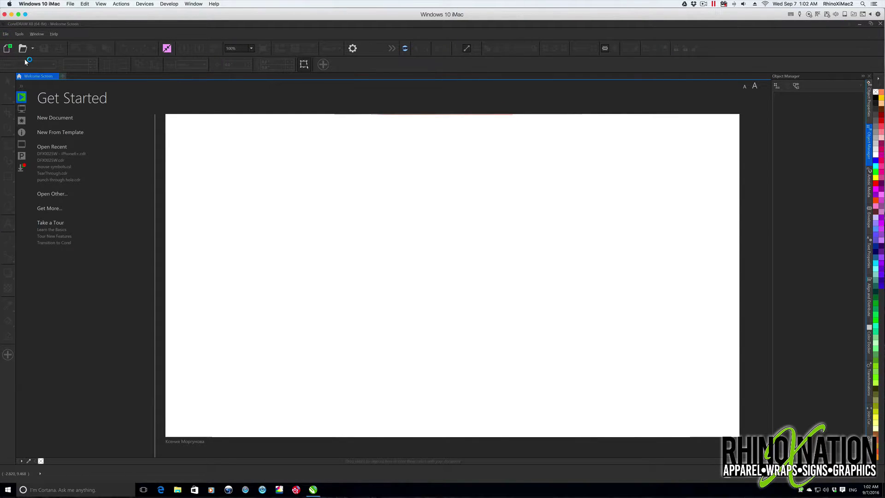
pyautogui.click(332, 307)
pyautogui.click(389, 204)
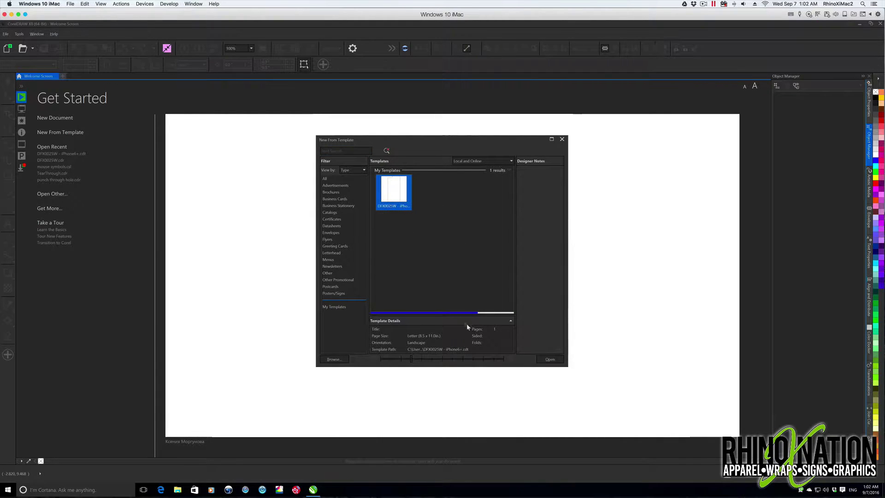
pyautogui.click(549, 359)
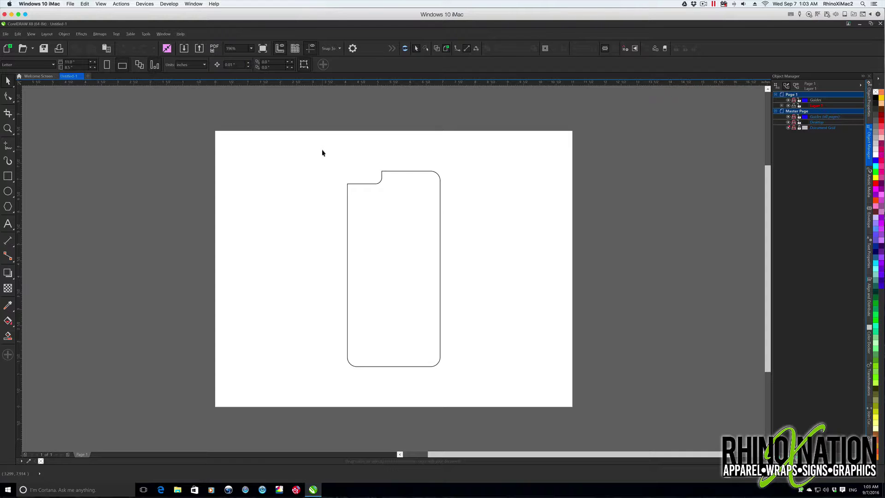
# Close the template-based document without saving and create a new blank Letter landscape document with the default settings.
pyautogui.click(82, 76)
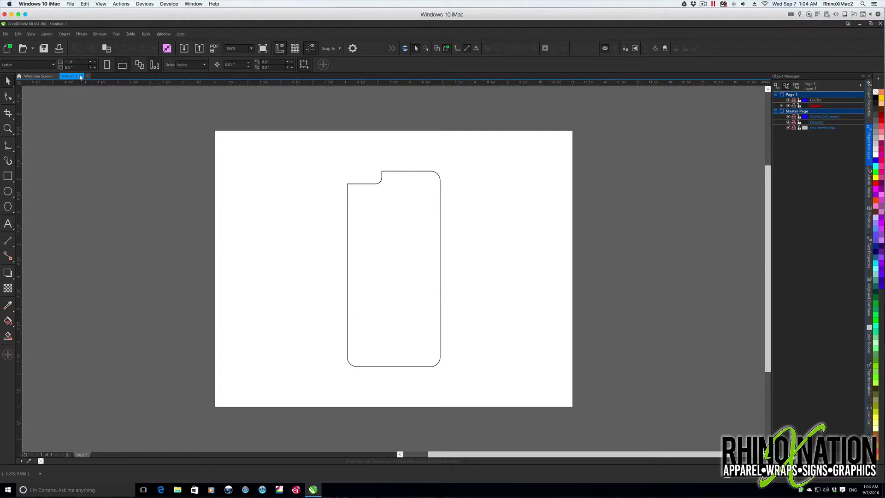
pyautogui.click(82, 76)
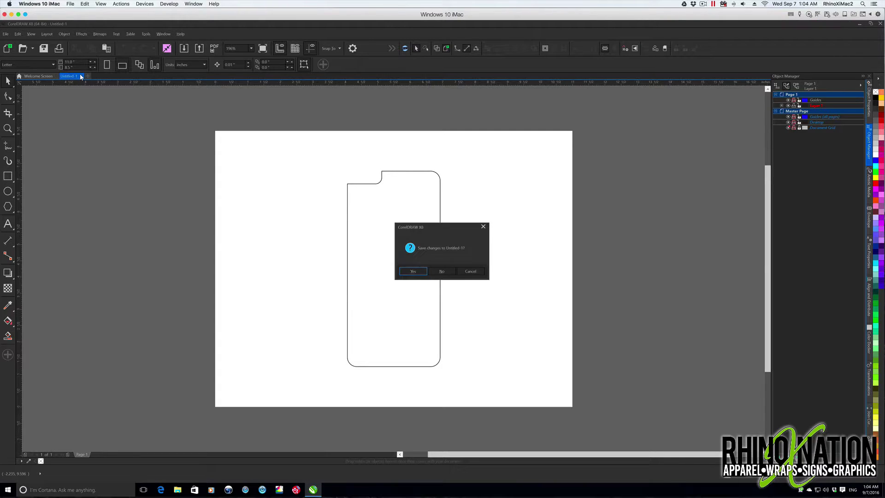
pyautogui.click(438, 271)
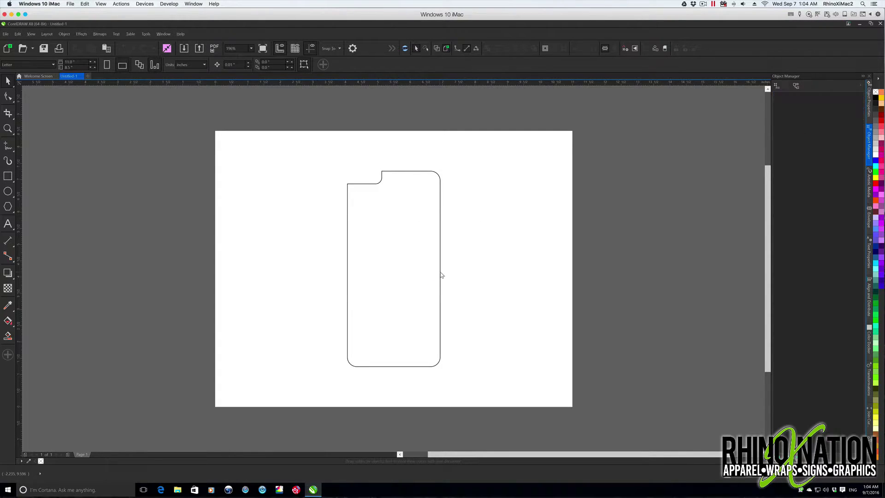
pyautogui.click(6, 34)
pyautogui.click(23, 49)
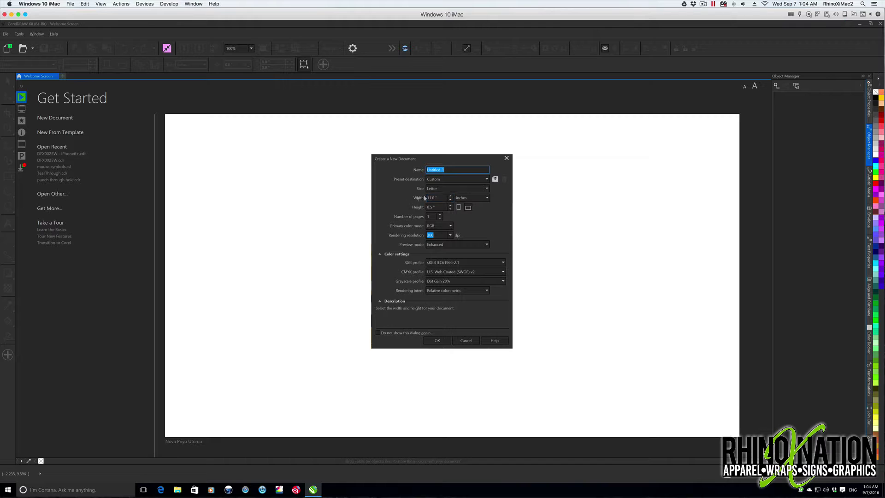
pyautogui.press('Return')
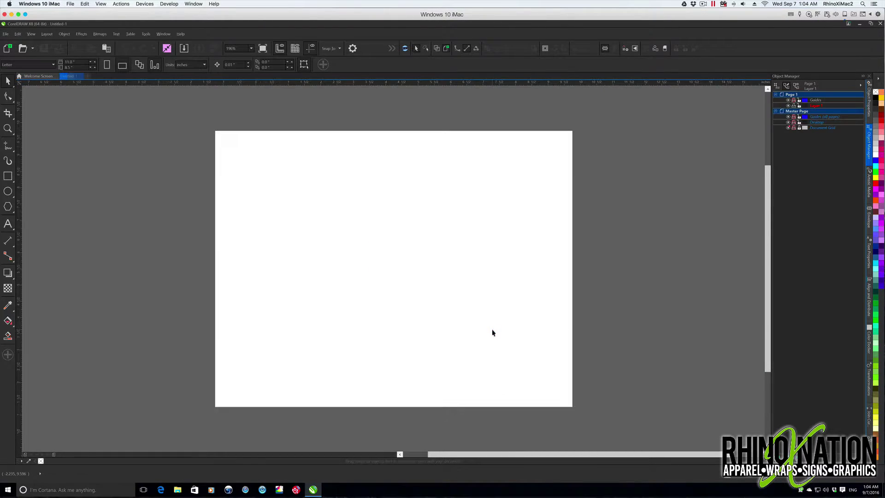
# Open the phone outline drawing from the iPhone 6 folder on the Desktop.
pyautogui.click(6, 34)
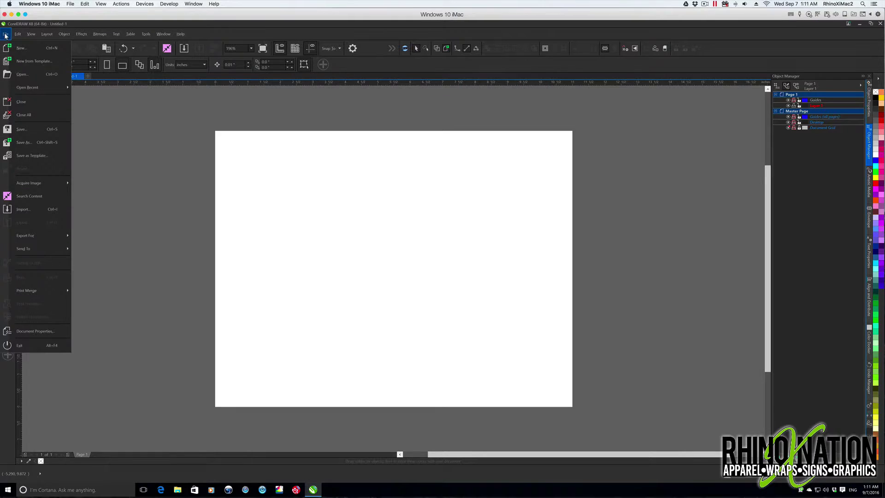
pyautogui.click(18, 74)
pyautogui.click(255, 257)
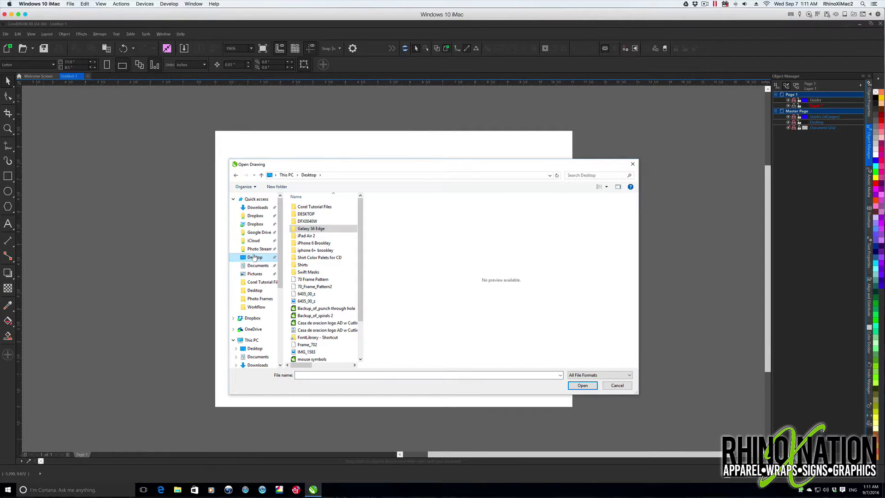
pyautogui.click(300, 244)
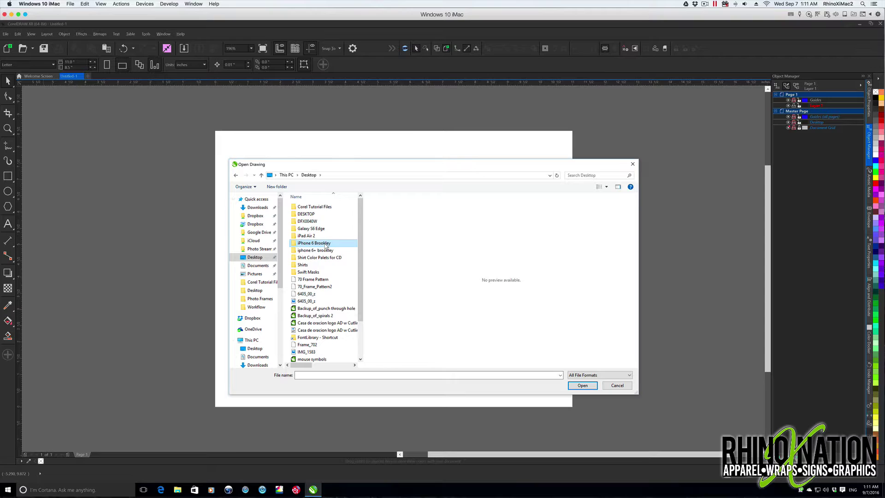
pyautogui.doubleClick(325, 246)
pyautogui.doubleClick(297, 207)
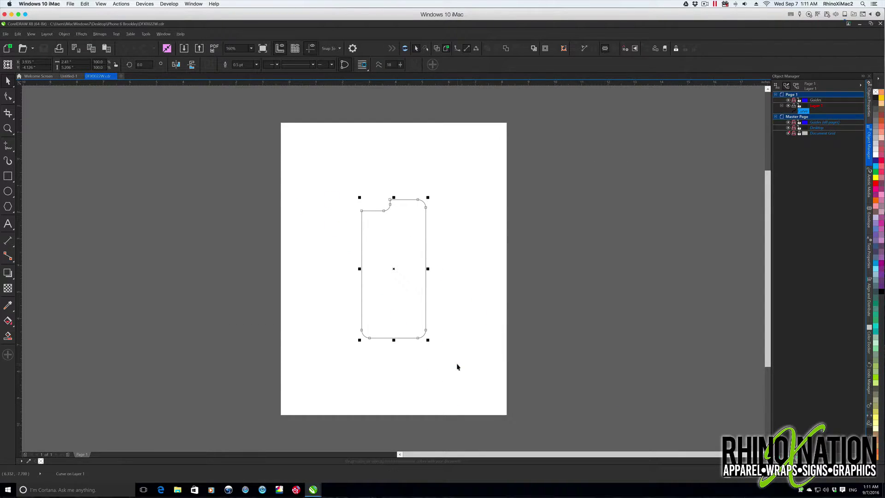
# Close the iPhone 6 source drawing and paste its outline into the blank document with a 1.0 pt outline width.
pyautogui.click(114, 76)
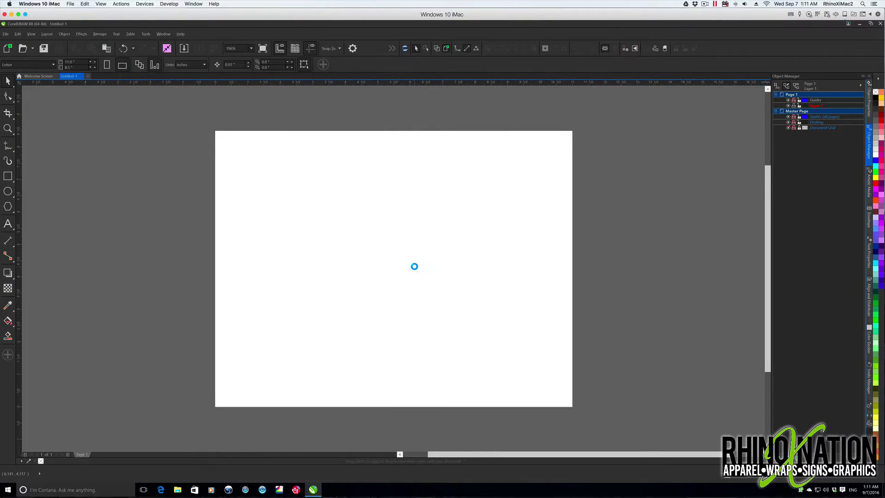
pyautogui.hotkey('ctrl', 'v')
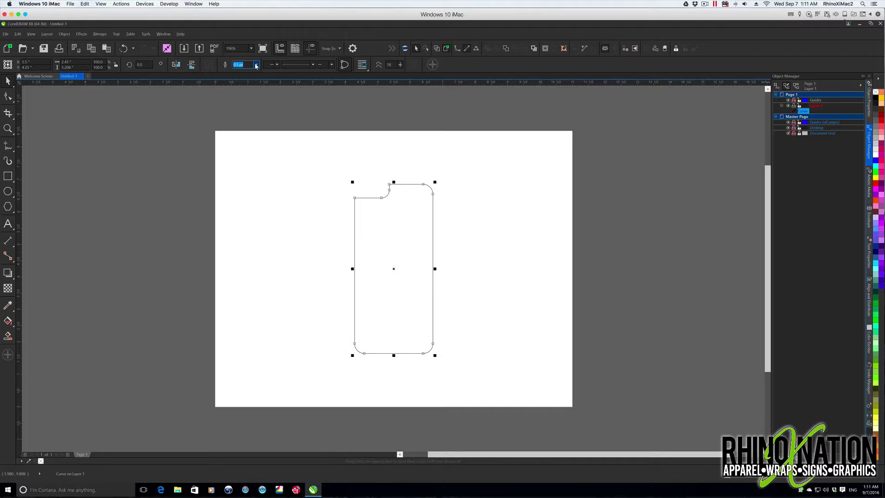
pyautogui.click(256, 65)
pyautogui.click(254, 96)
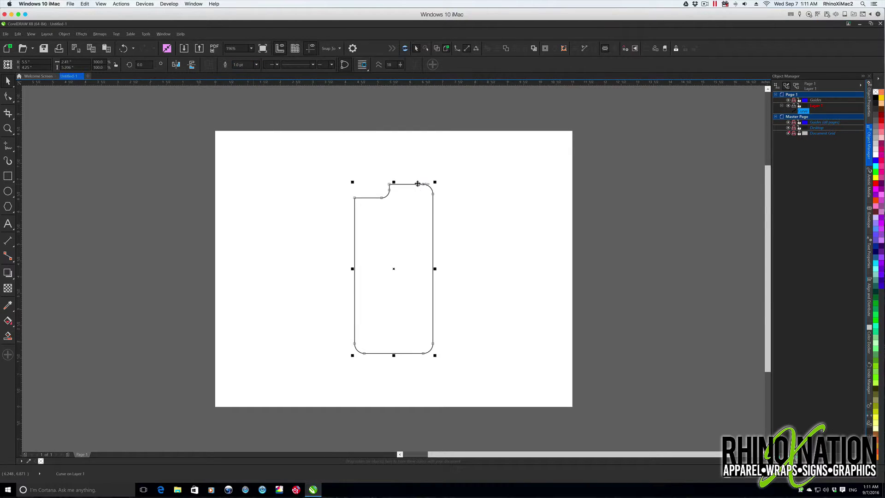
# Display the Symbol Manager docker for the document.
pyautogui.click(164, 33)
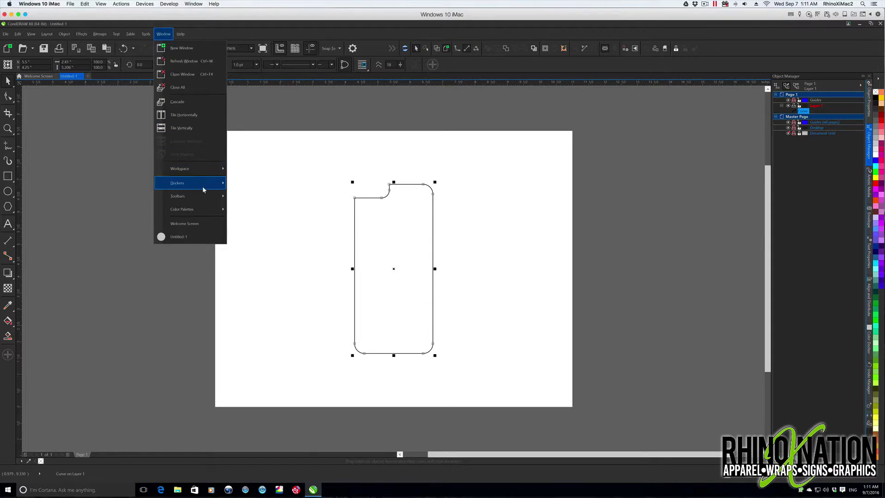
pyautogui.moveTo(202, 184)
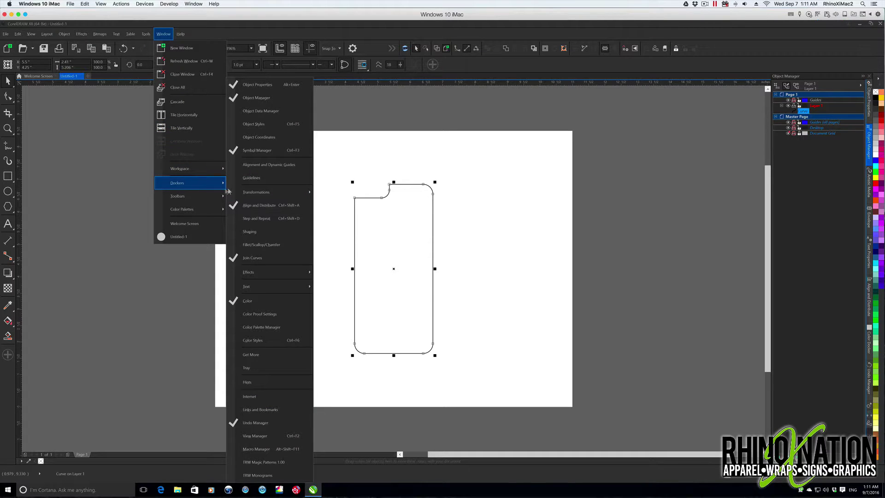
pyautogui.click(299, 152)
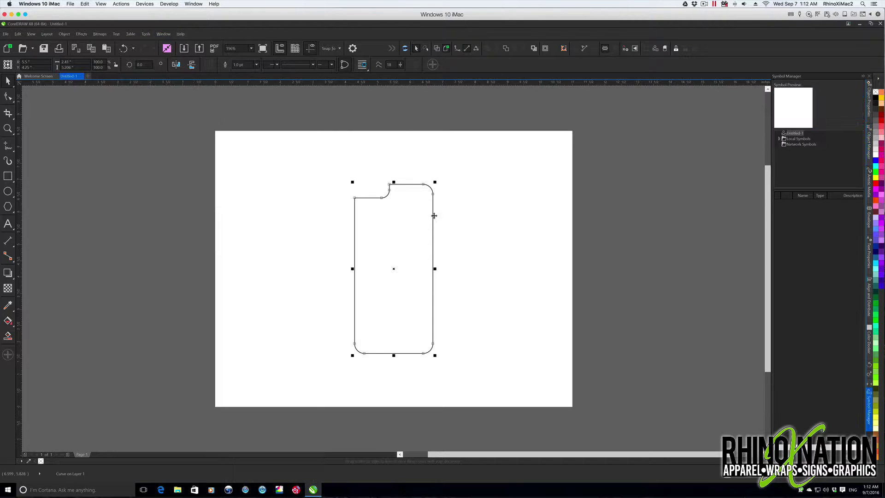
# Create a symbol named "DFX0022W - iPhone 6" from the phone outline and delete its instance from the page.
pyautogui.rightClick(432, 216)
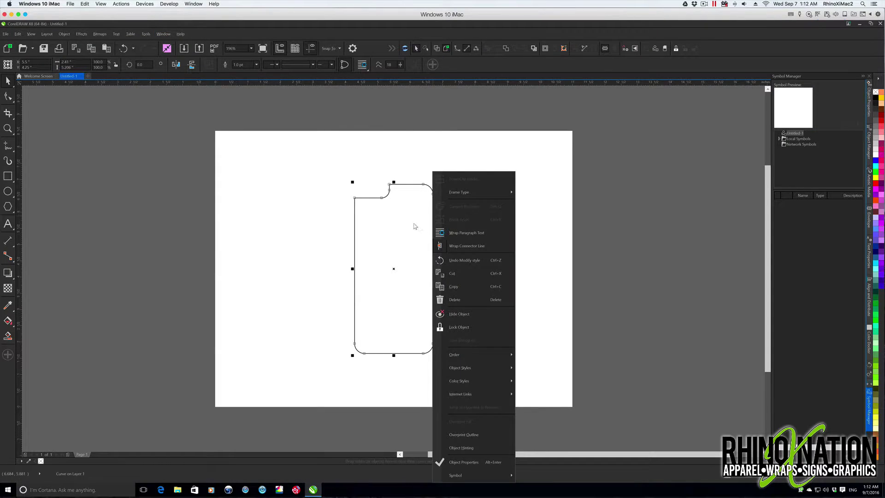
pyautogui.moveTo(476, 480)
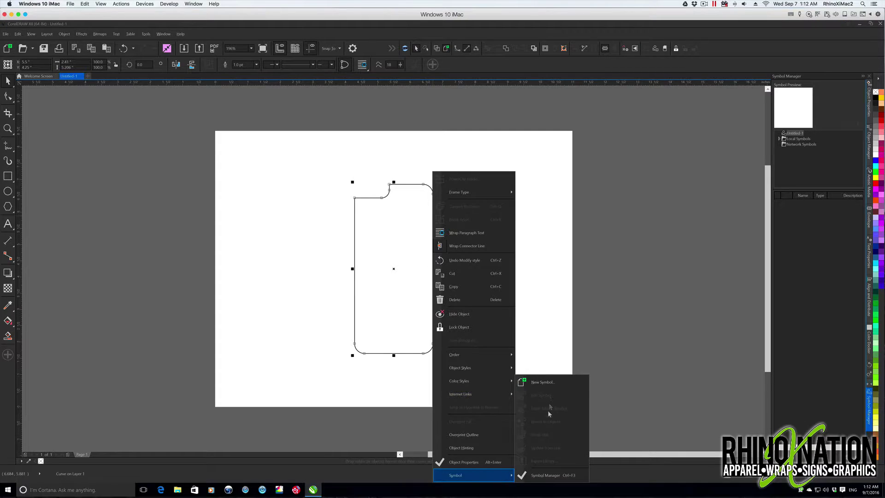
pyautogui.click(551, 385)
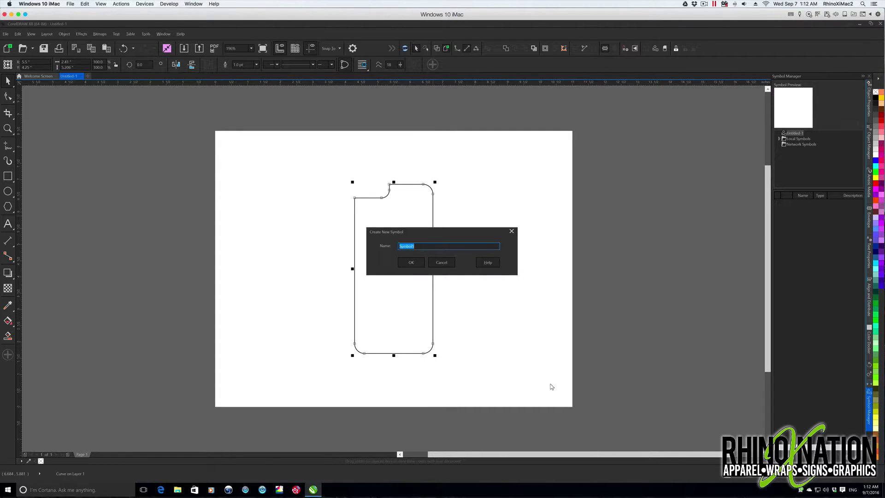
pyautogui.write('DF')
pyautogui.click(415, 263)
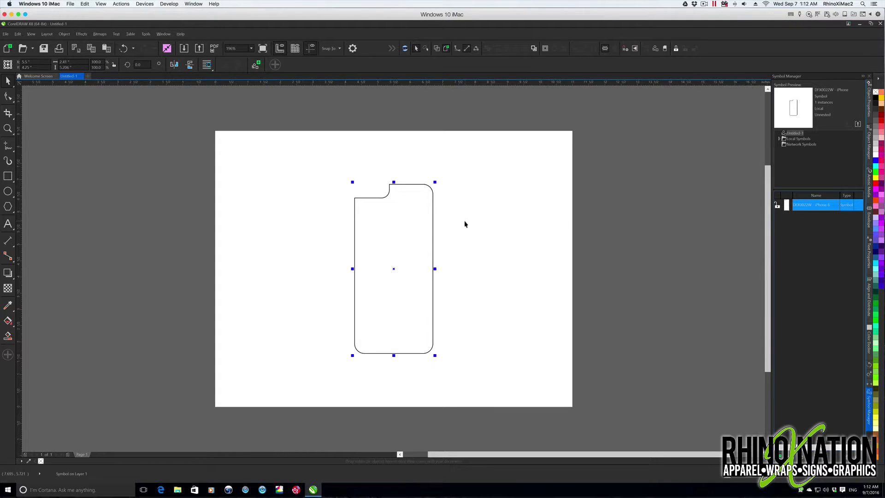
pyautogui.press('Delete')
# Open the phone outline drawing from the iPhone 6+ folder on the Desktop.
pyautogui.click(5, 34)
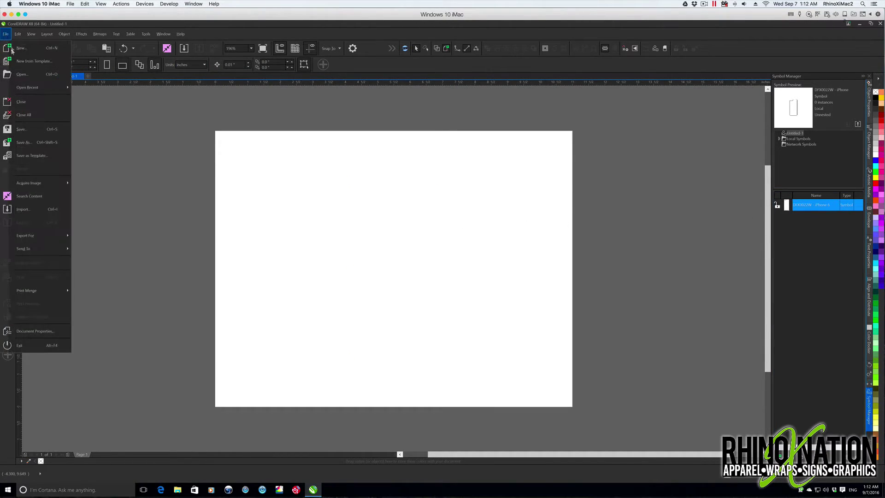
pyautogui.click(22, 75)
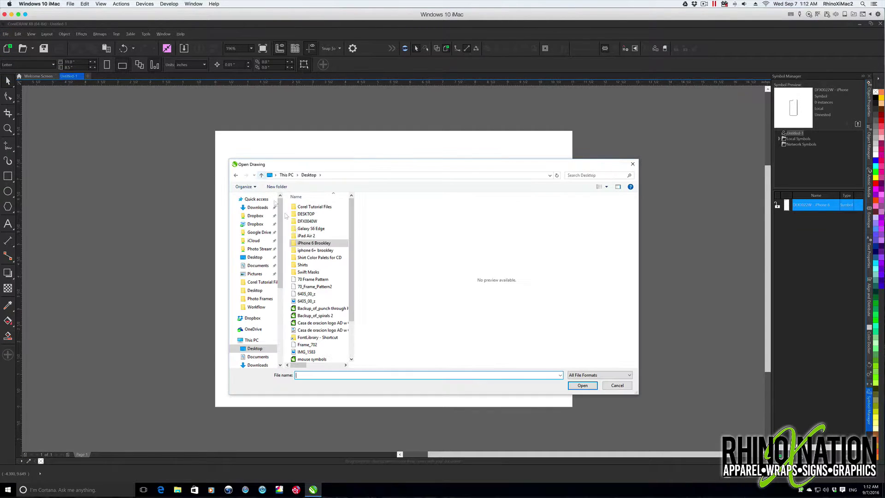
pyautogui.click(316, 251)
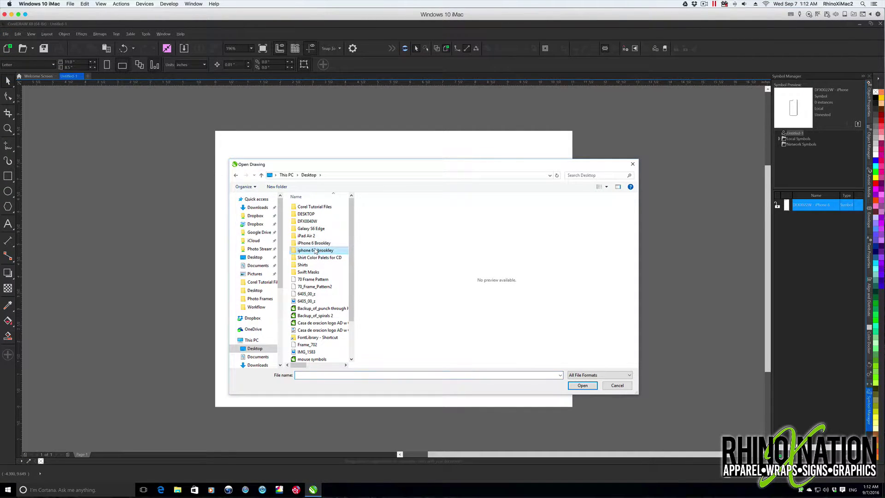
pyautogui.doubleClick(316, 252)
pyautogui.doubleClick(297, 207)
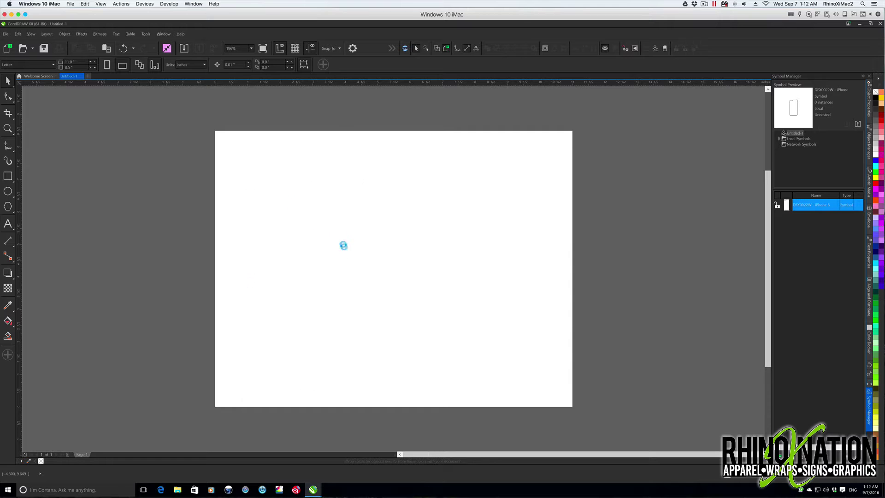
# Close the iPhone 6+ source drawing and paste its outline into the blank document with a 1.0 pt outline width.
pyautogui.click(113, 76)
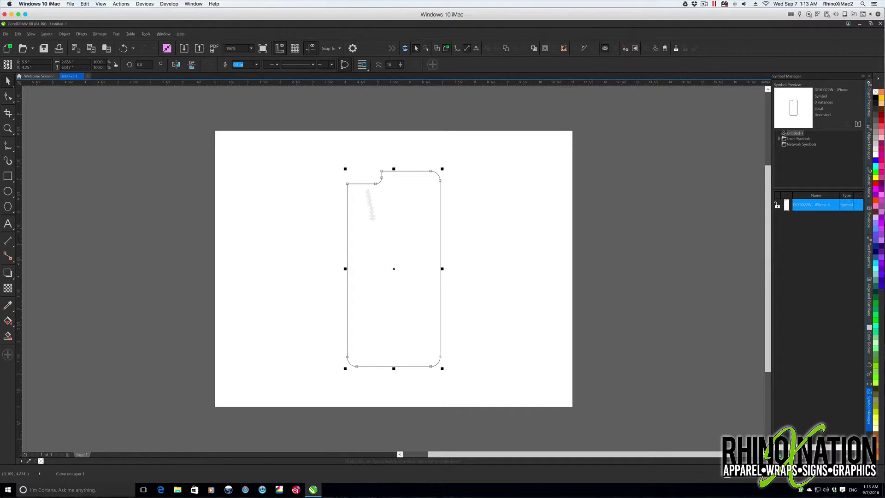
pyautogui.click(256, 65)
pyautogui.click(249, 92)
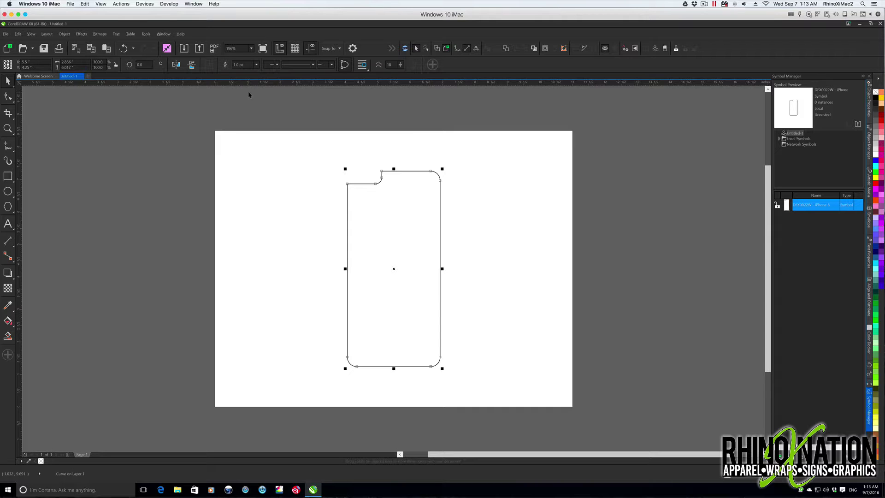
# Create a symbol named "DFX0025W - iPhone 6+" from the pasted outline and delete its instance from the page.
pyautogui.rightClick(442, 193)
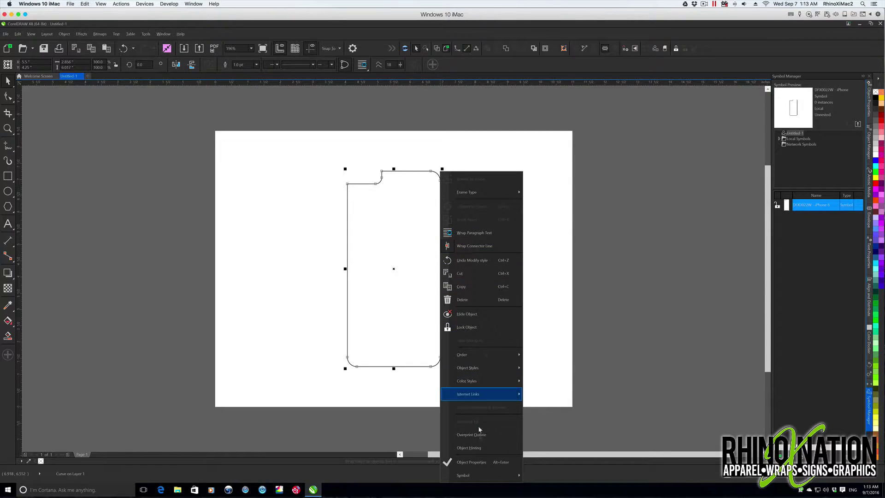
pyautogui.moveTo(478, 475)
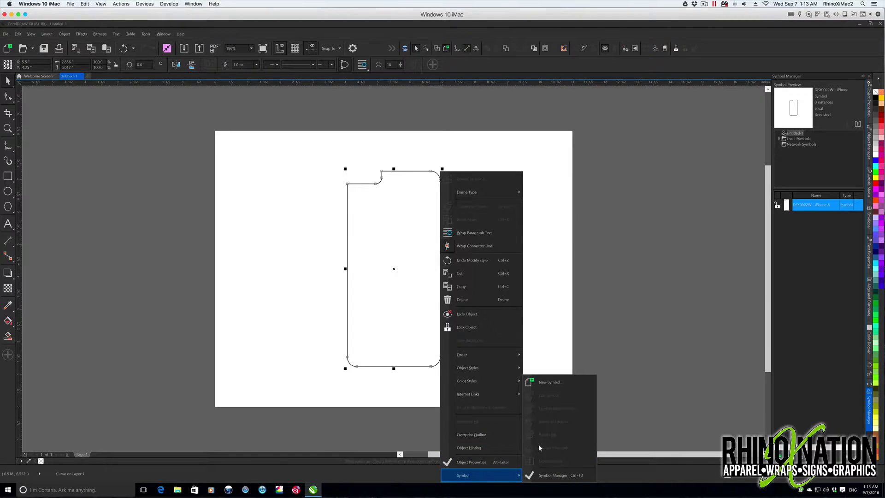
pyautogui.click(562, 383)
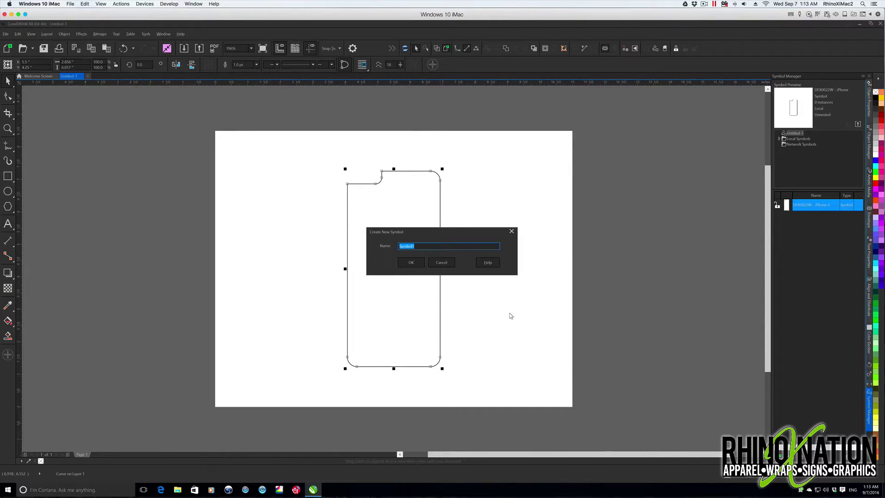
pyautogui.write('DFX0025W - iPhone 6+')
pyautogui.click(410, 263)
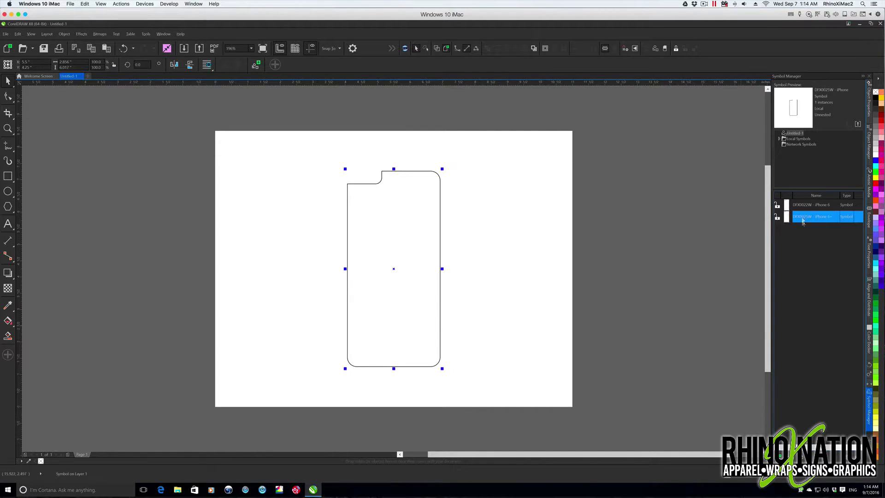
pyautogui.press('Delete')
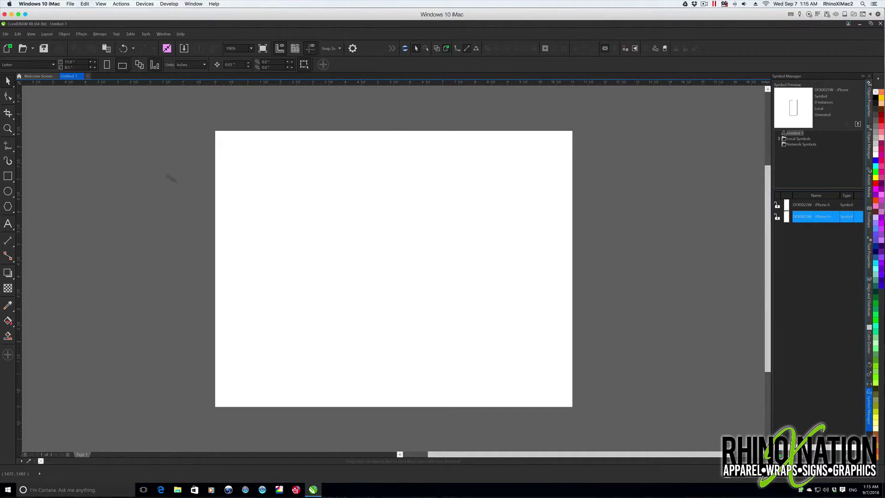
# Save the document as a CorelDRAW template named "iPhone 6 Templates", accepting the template properties with no details entered.
pyautogui.click(6, 34)
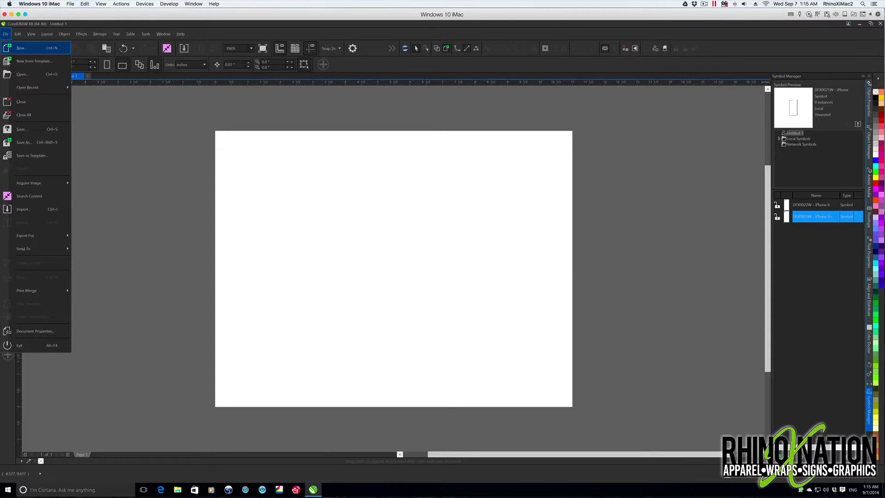
pyautogui.click(28, 155)
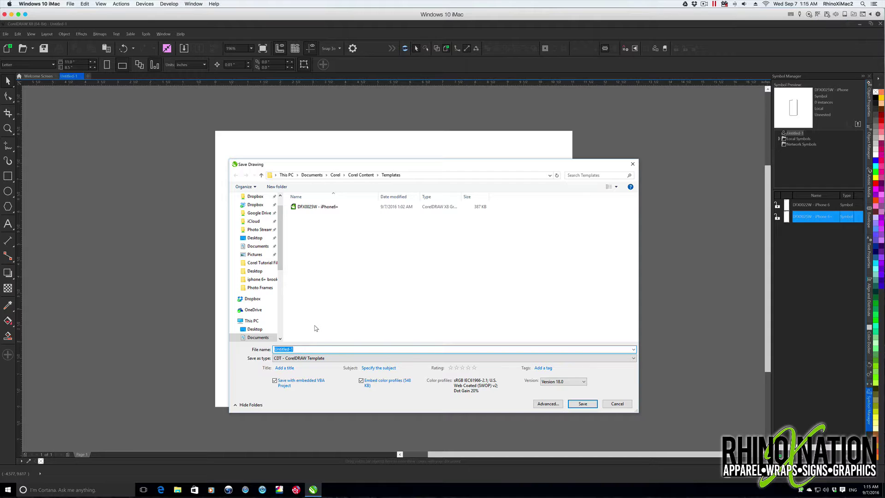
pyautogui.write('iPhone Templates')
pyautogui.click(288, 350)
pyautogui.write('6')
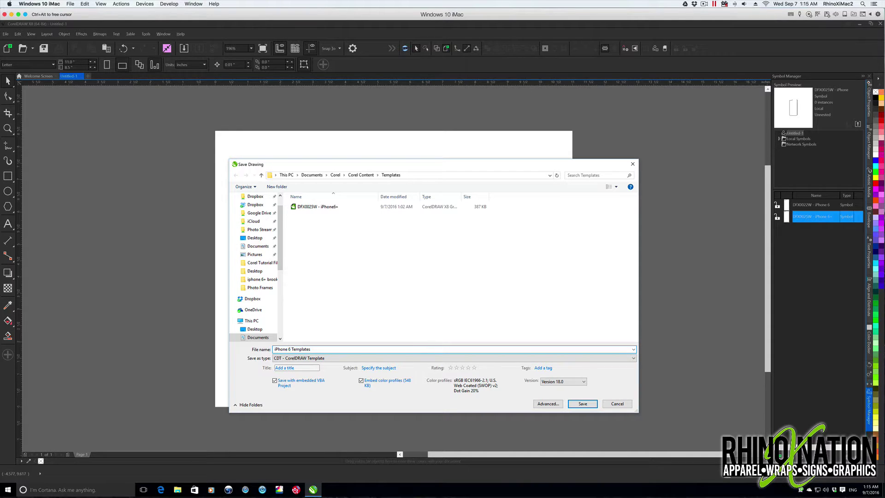
pyautogui.click(581, 404)
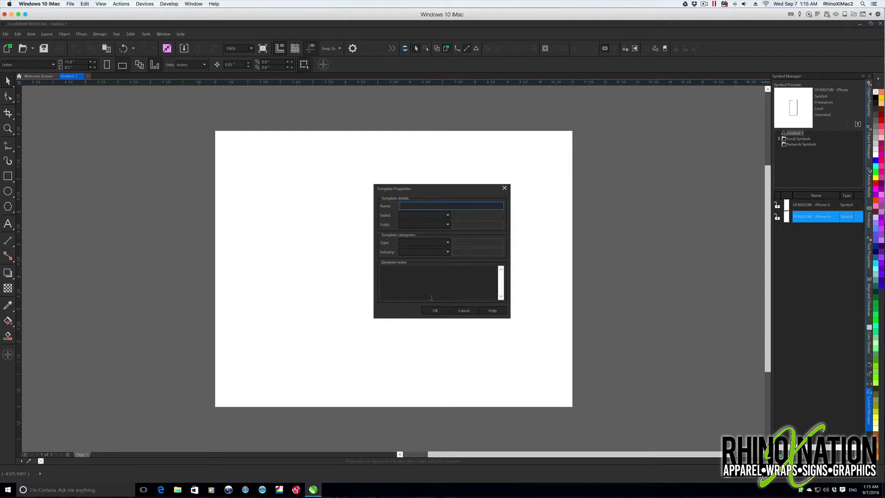
pyautogui.click(435, 310)
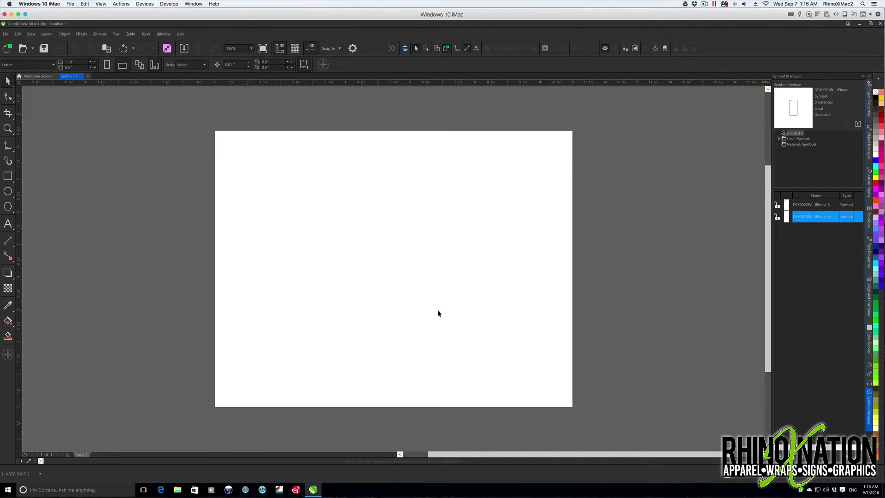
# Close the saved template and create a new document from "iPhone 6 Templates" in My Templates.
pyautogui.click(103, 77)
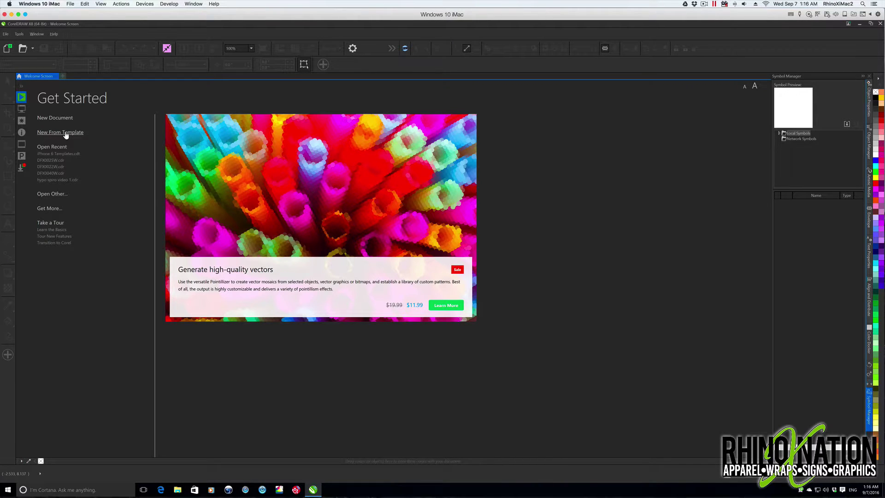
pyautogui.click(66, 133)
pyautogui.click(344, 307)
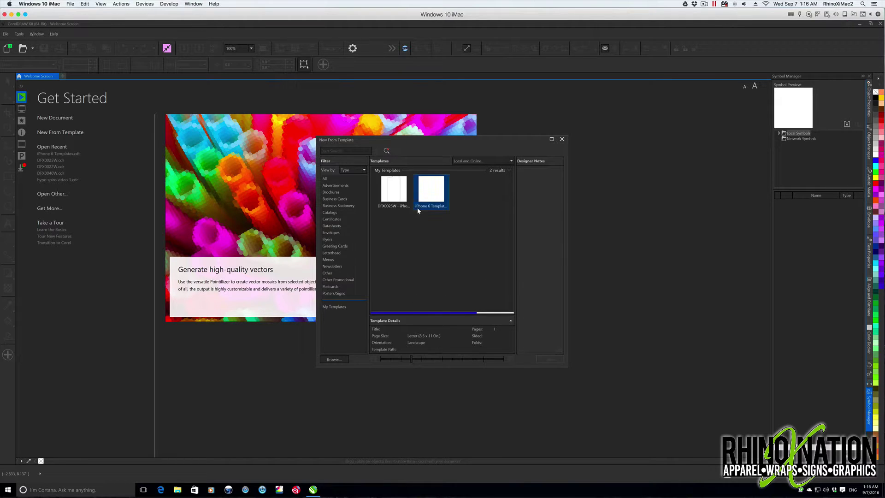
pyautogui.click(433, 194)
pyautogui.doubleClick(434, 194)
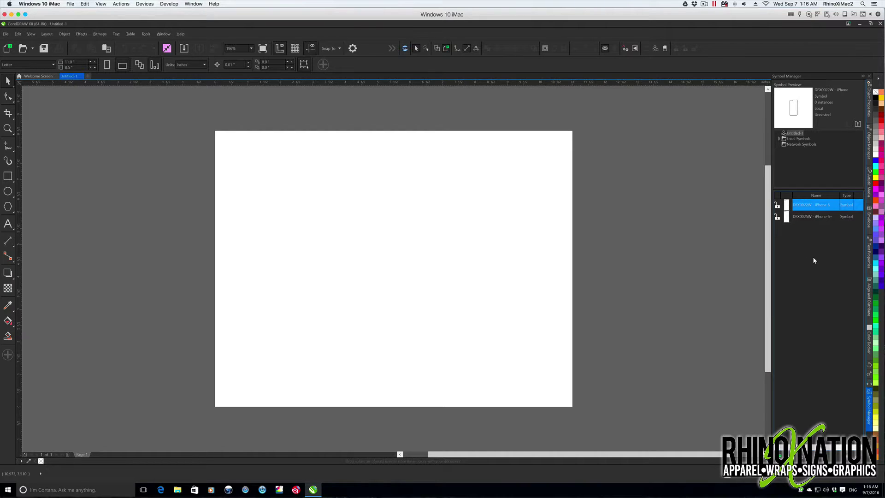
# Place three instances of the "DFX0025W - iPhone 6+" symbol: mid-page, near the page's left edge, and outside its right edge.
pyautogui.moveTo(809, 215); pyautogui.dragTo(413, 253)
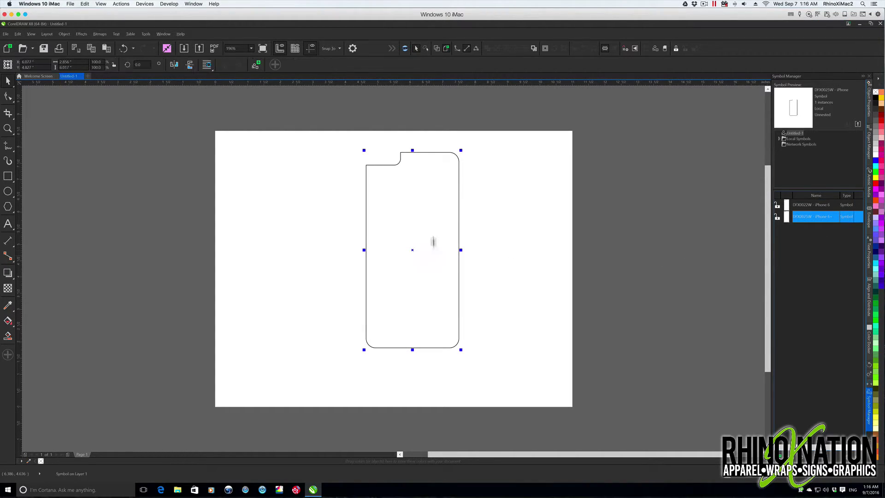
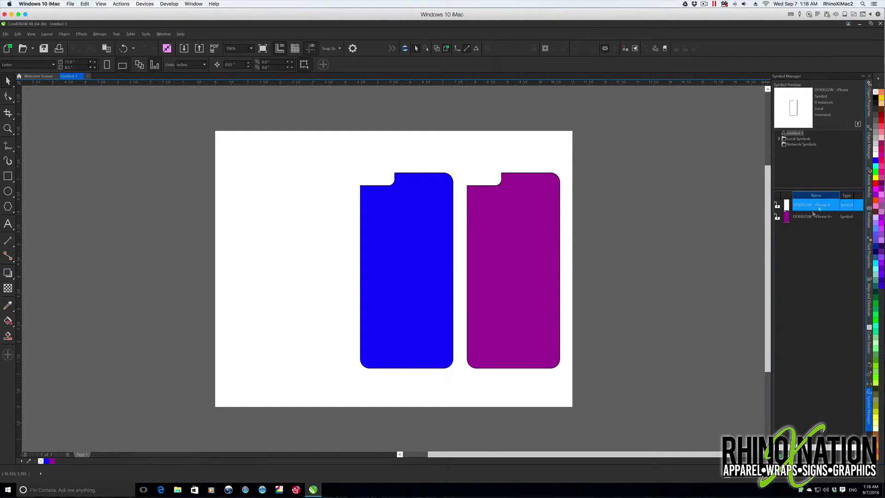
pyautogui.moveTo(789, 220); pyautogui.dragTo(275, 207)
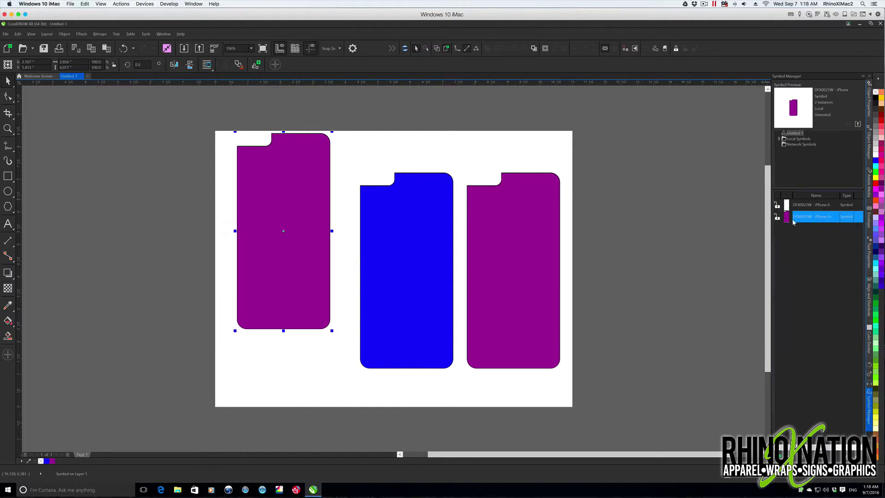
pyautogui.moveTo(789, 217); pyautogui.dragTo(688, 290)
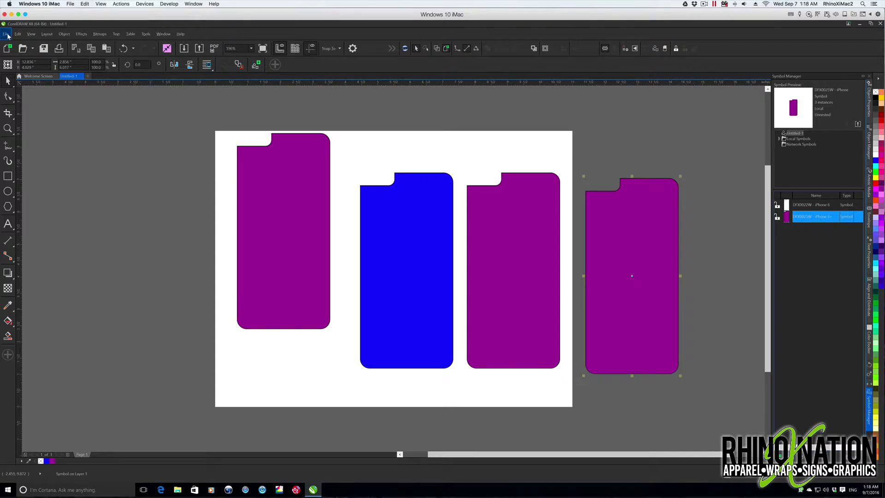
# Create a second document from "iPhone 6 Templates" and place an instance of the iPhone 6+ symbol on its page.
pyautogui.click(6, 34)
pyautogui.click(17, 64)
pyautogui.doubleClick(431, 189)
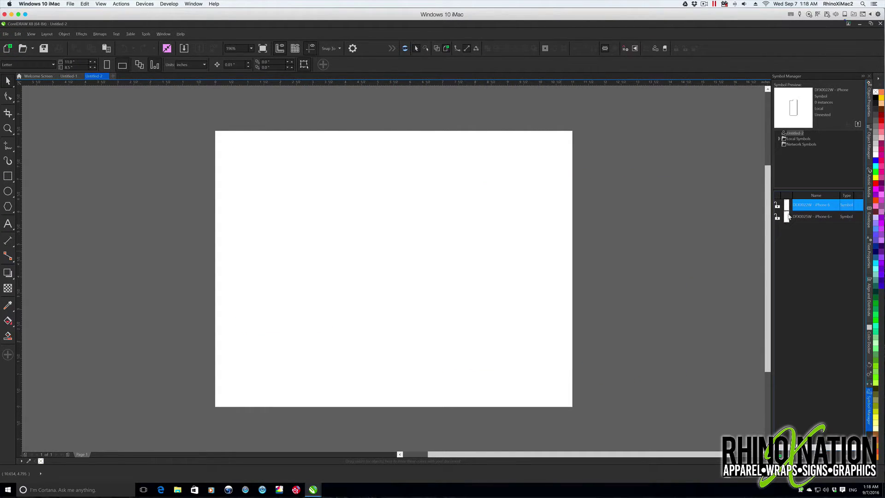
pyautogui.click(787, 217)
pyautogui.moveTo(787, 217); pyautogui.dragTo(398, 238)
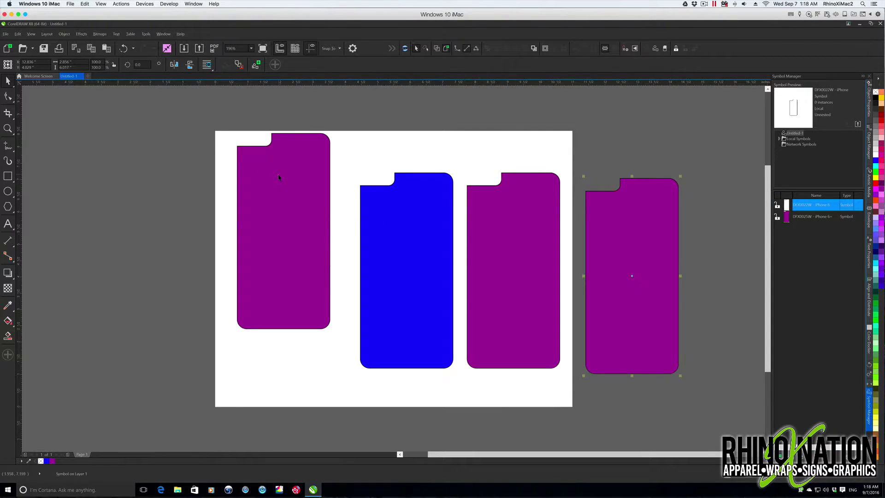
# Revert the leftmost purple phone symbol to objects and move it straight down to about Y 3.646 in.
pyautogui.click(279, 178)
pyautogui.rightClick(306, 187)
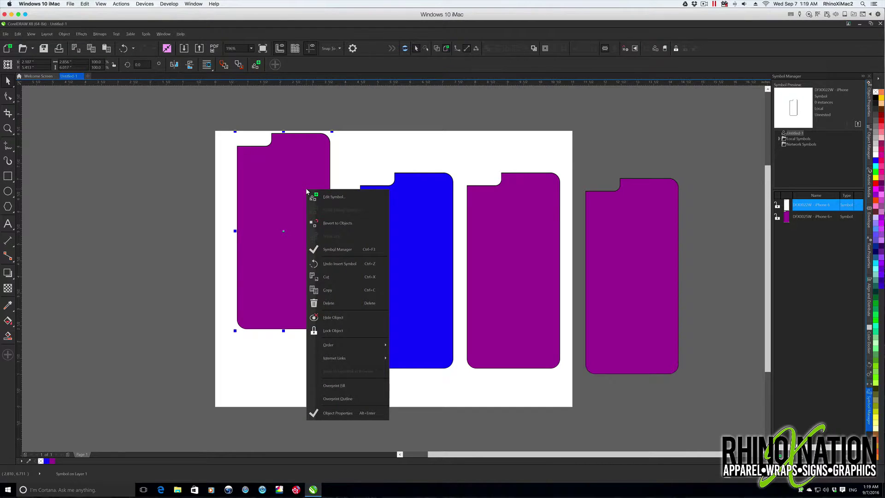
pyautogui.click(327, 223)
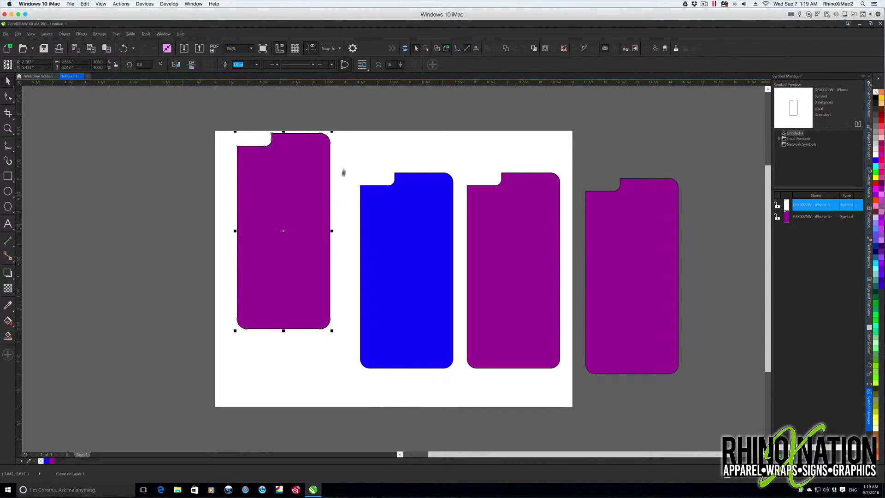
pyautogui.moveTo(323, 175); pyautogui.dragTo(323, 232)
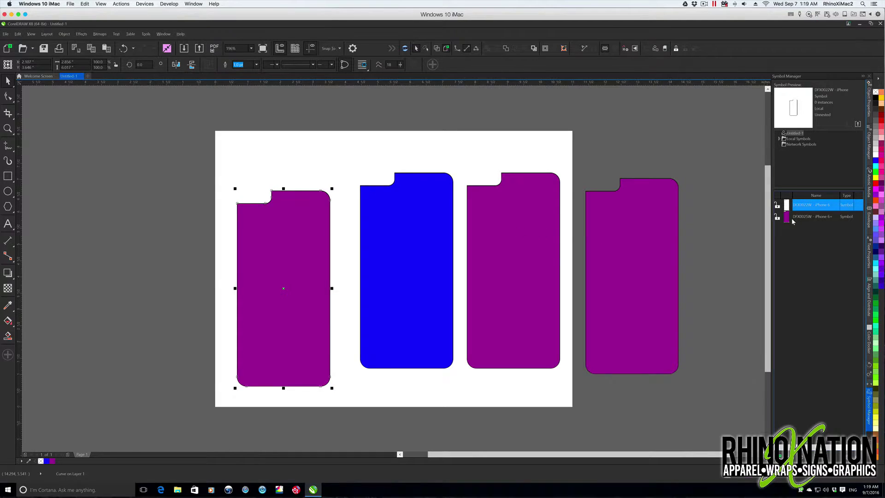
# Edit the "DFX0025W - iPhone 6+" symbol through its instance near the page's right edge, fill it dark blue, and finish editing.
pyautogui.press('Tab')
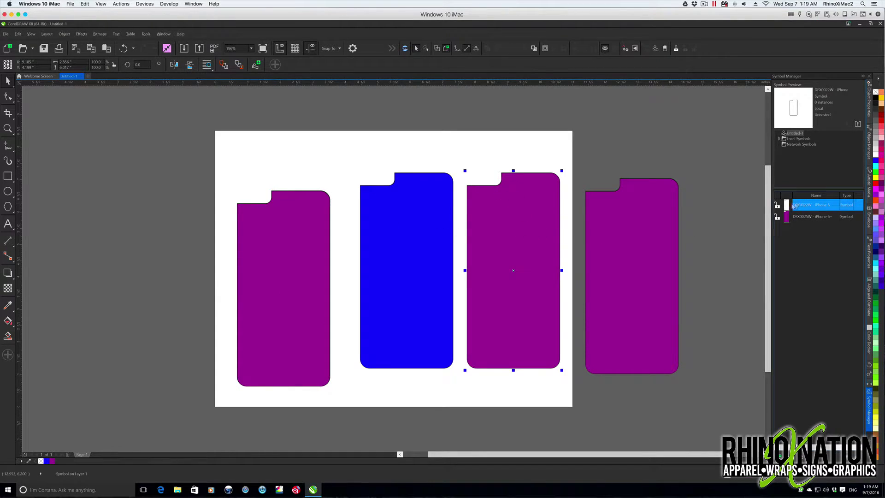
pyautogui.rightClick(519, 213)
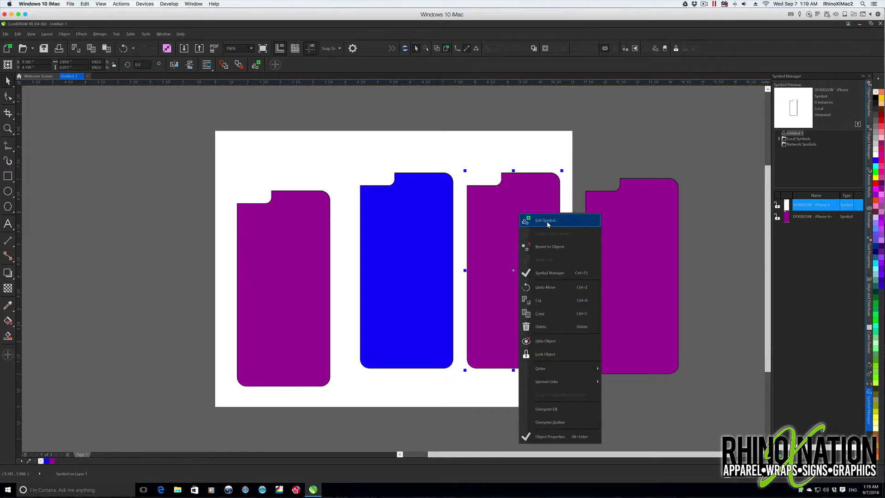
pyautogui.click(547, 221)
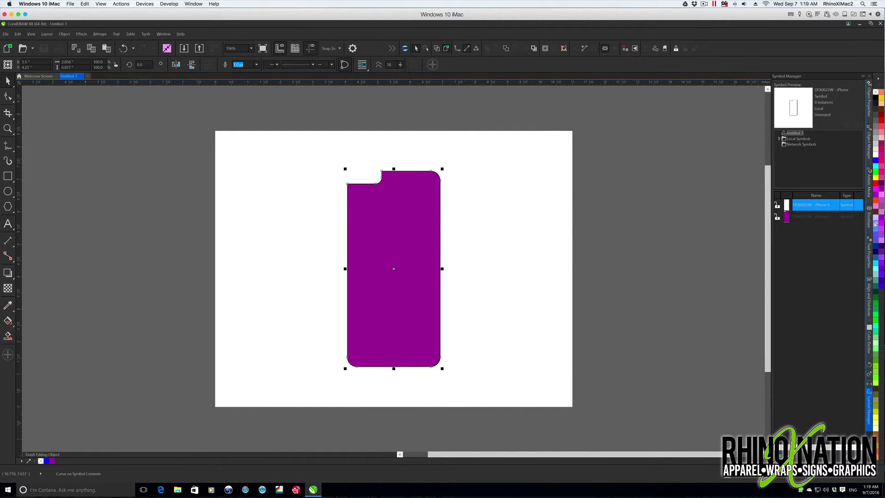
pyautogui.click(875, 246)
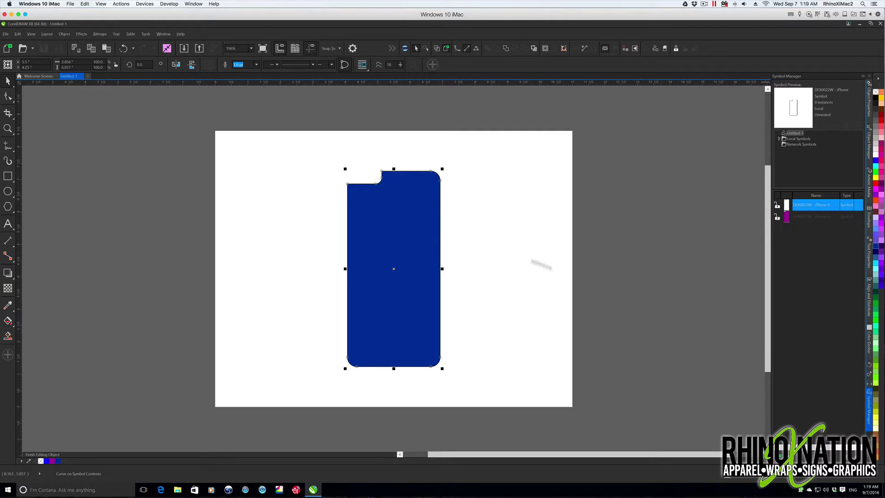
pyautogui.click(555, 144)
pyautogui.rightClick(397, 158)
pyautogui.click(452, 191)
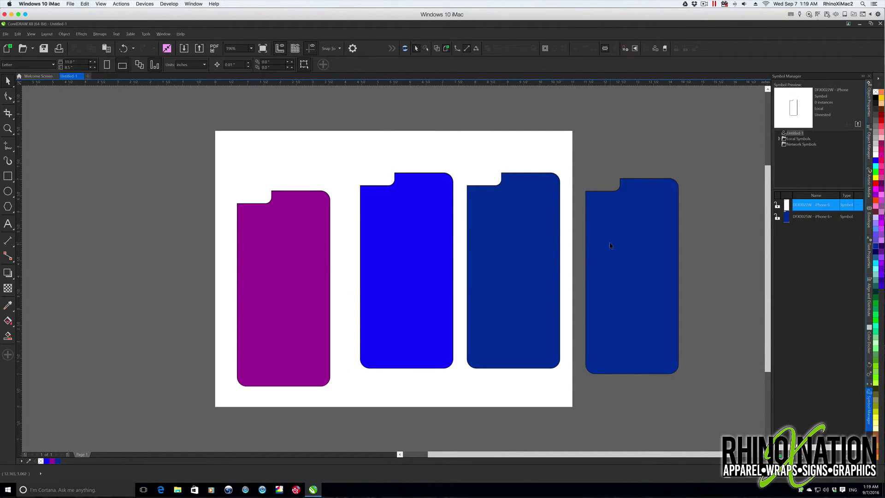
# Place another iPhone 6+ symbol instance outside the page's left edge, revert it to objects, and fill it gray.
pyautogui.click(785, 217)
pyautogui.moveTo(156, 229); pyautogui.dragTo(157, 227)
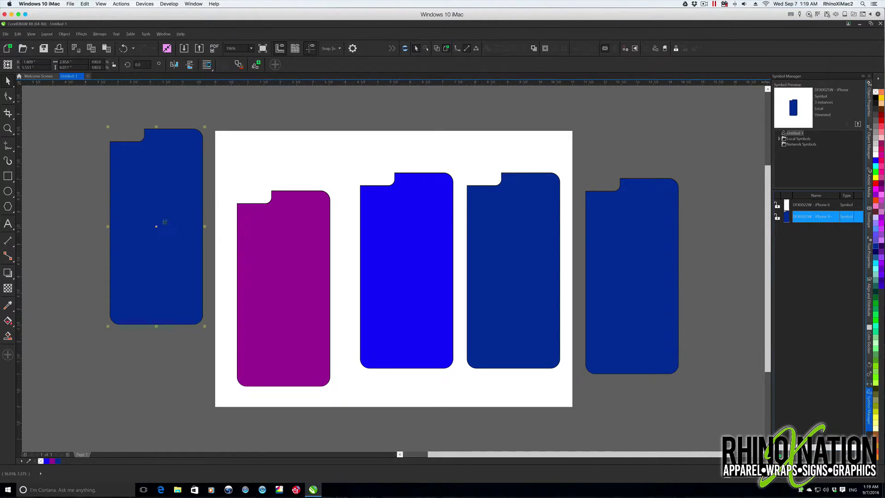
pyautogui.rightClick(183, 167)
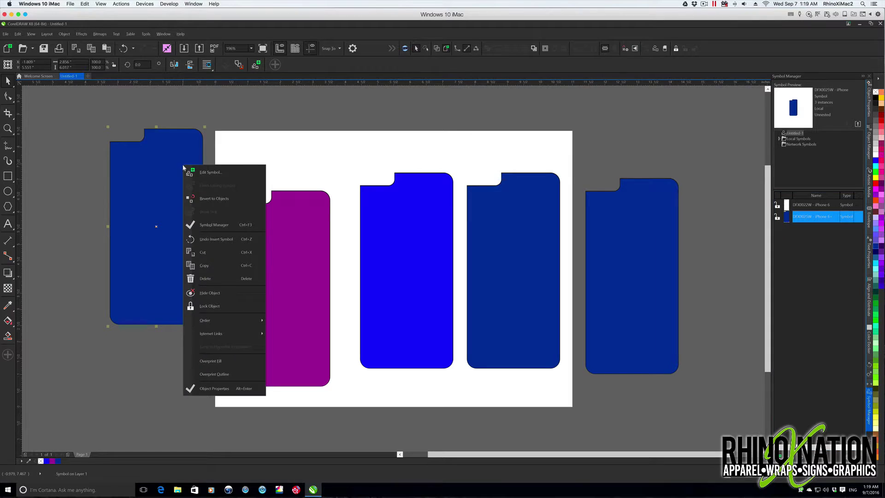
pyautogui.click(211, 198)
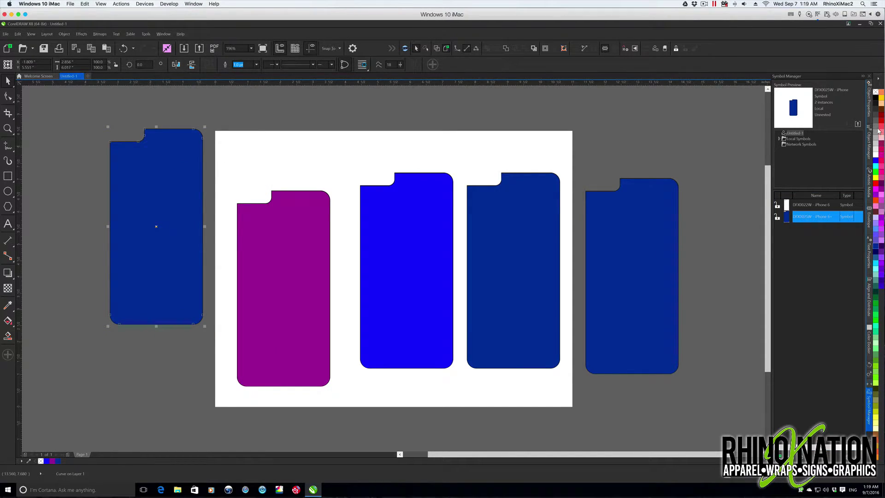
pyautogui.click(877, 128)
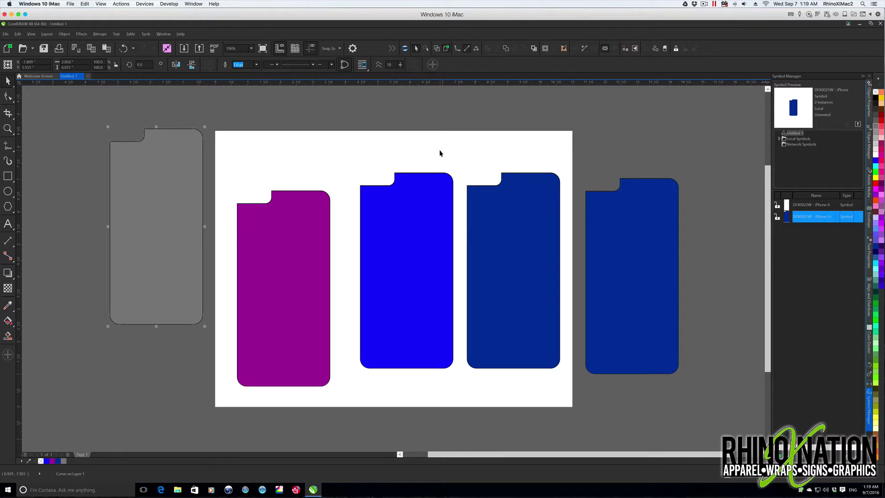
pyautogui.moveTo(440, 153); pyautogui.dragTo(719, 413)
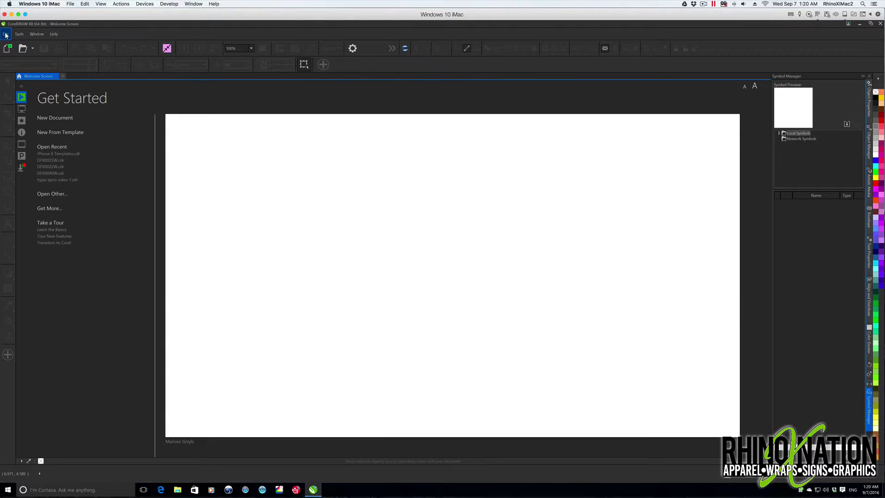
# Create a new letter-size landscape RGB document measuring 11 by 8.5 in.
pyautogui.click(6, 33)
pyautogui.click(21, 52)
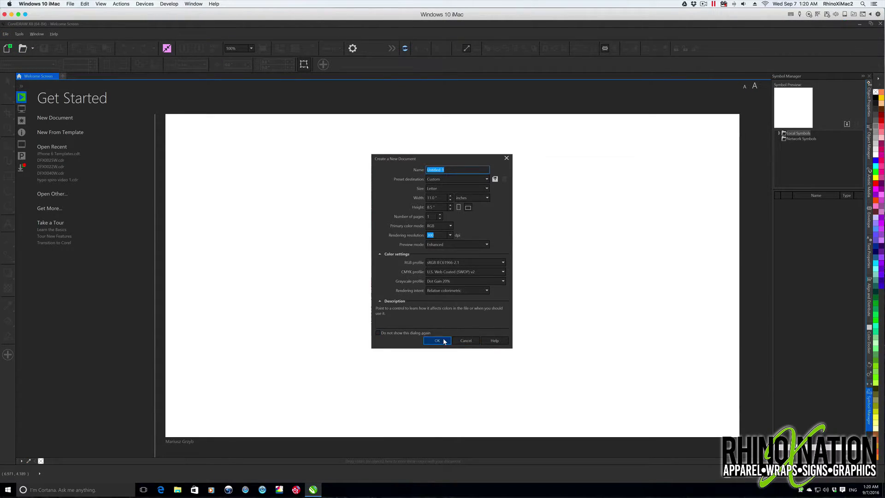
pyautogui.click(437, 341)
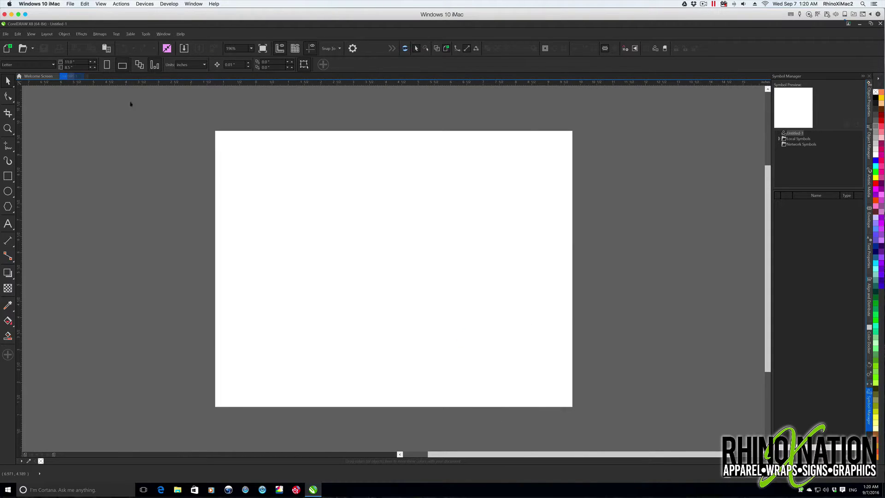
# Open the DFX0040W drawing from the "Galaxy S6 Edge" folder on the Desktop.
pyautogui.click(6, 33)
pyautogui.click(20, 74)
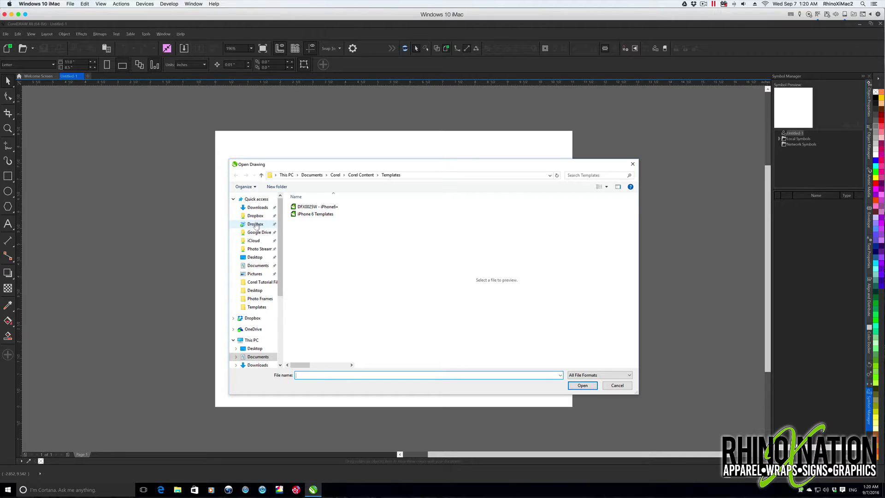
pyautogui.click(255, 257)
pyautogui.doubleClick(307, 228)
pyautogui.click(307, 207)
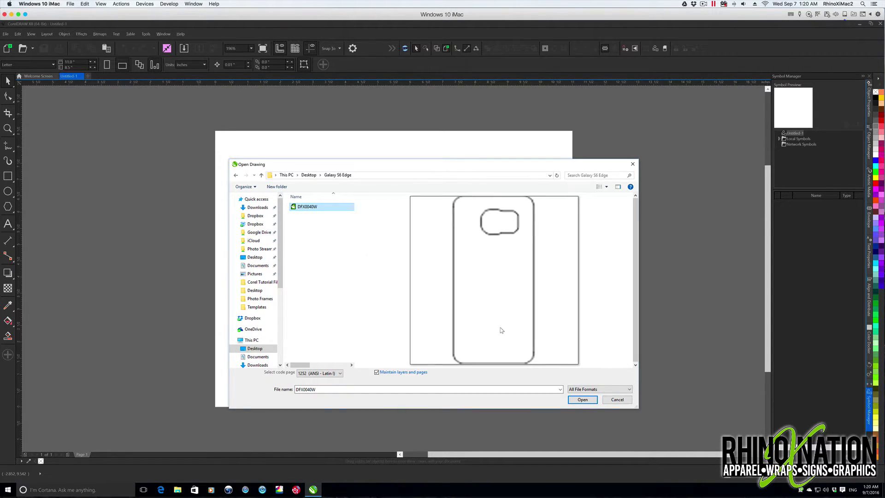
pyautogui.click(581, 384)
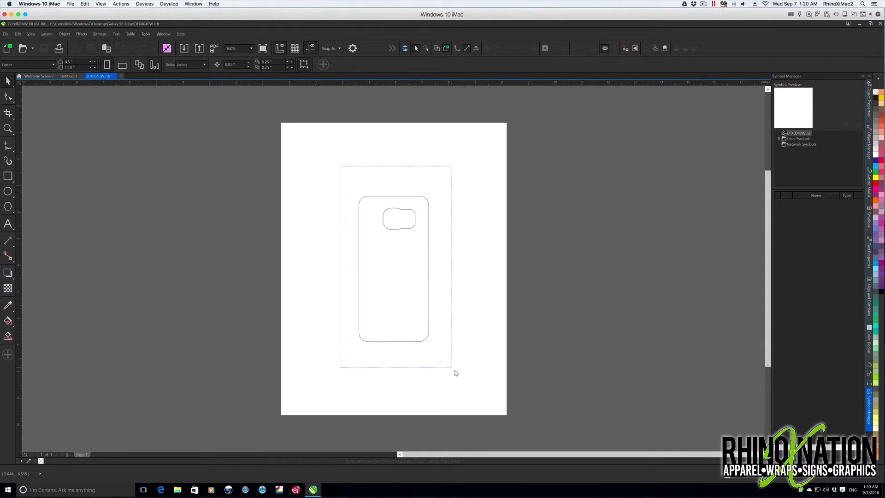
# Copy the Galaxy phone case outline into the new landscape document, close its source drawing, and set the outline width to 1.0 pt.
pyautogui.moveTo(454, 369); pyautogui.dragTo(337, 164)
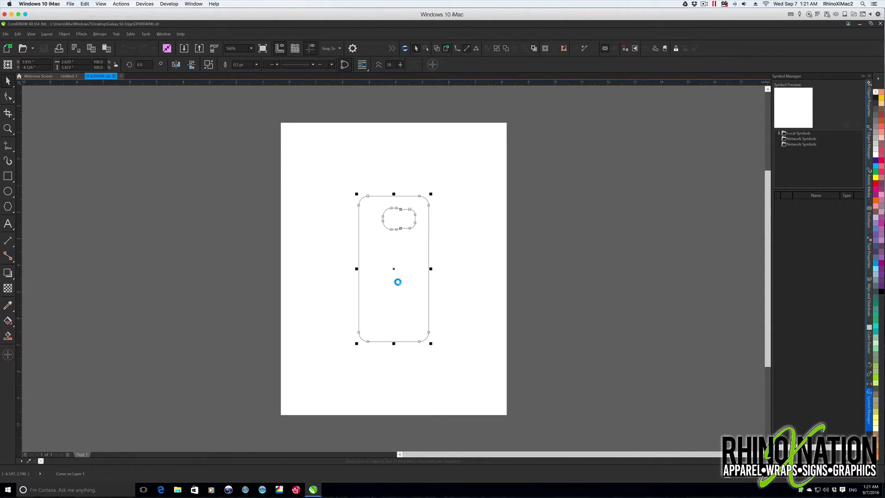
pyautogui.click(114, 77)
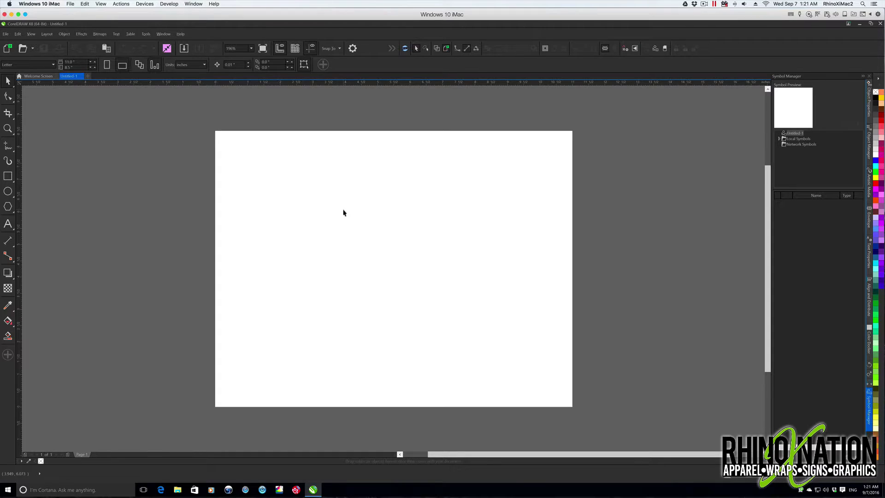
pyautogui.hotkey('ctrl', 'v')
pyautogui.click(256, 64)
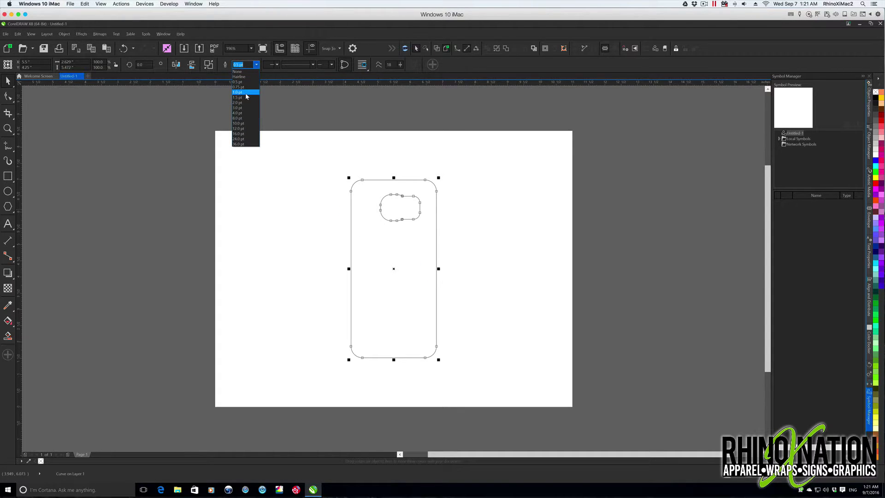
pyautogui.click(244, 92)
pyautogui.rightClick(435, 201)
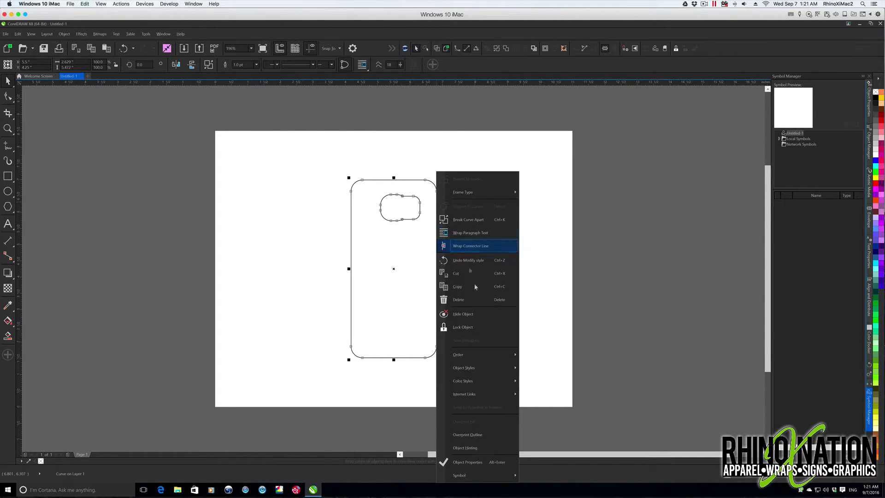
pyautogui.moveTo(507, 476)
pyautogui.click(545, 382)
pyautogui.press('Return')
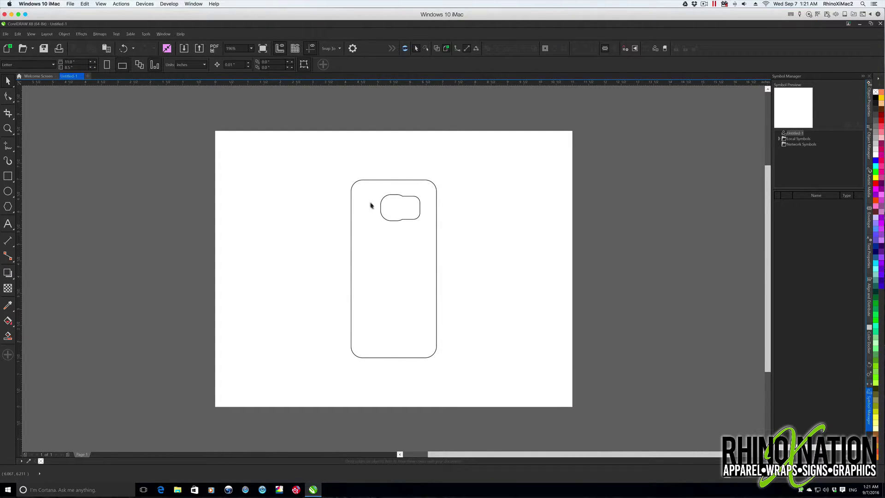
# Create a symbol named "DFX0040W - Galaxy s6 Edge" from the case outline and delete its instance from the page.
pyautogui.click(360, 180)
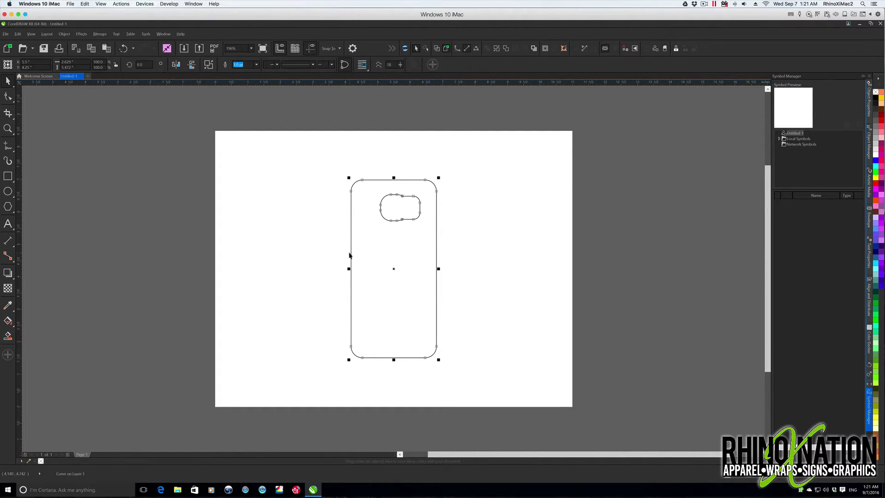
pyautogui.click(68, 34)
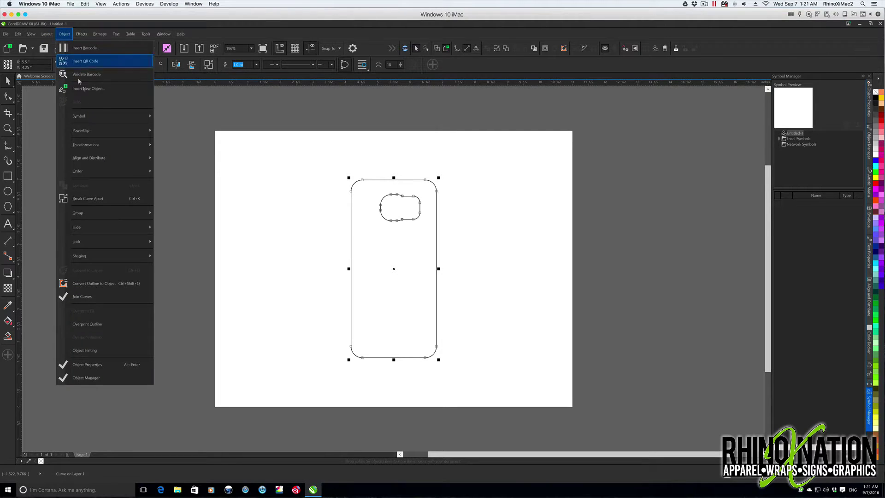
pyautogui.moveTo(128, 116)
pyautogui.click(195, 117)
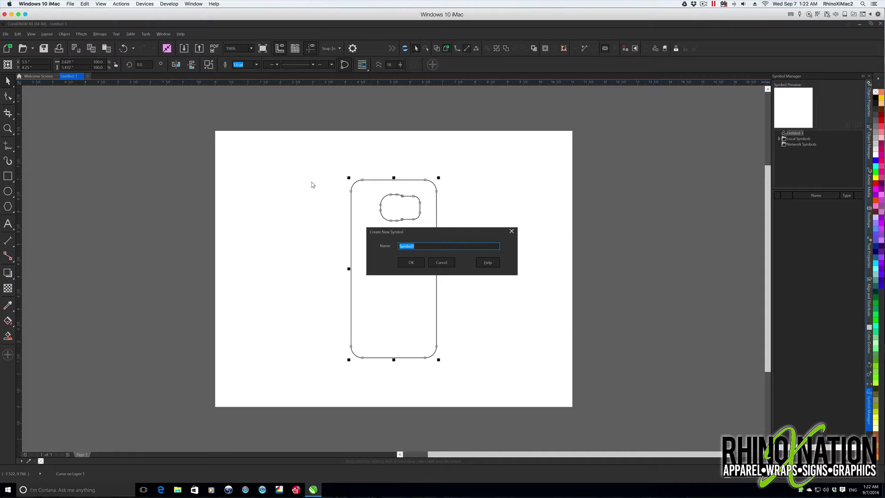
pyautogui.press('BackSpace')
pyautogui.write('DFX0040W - Galaxy s6 Edge')
pyautogui.click(411, 263)
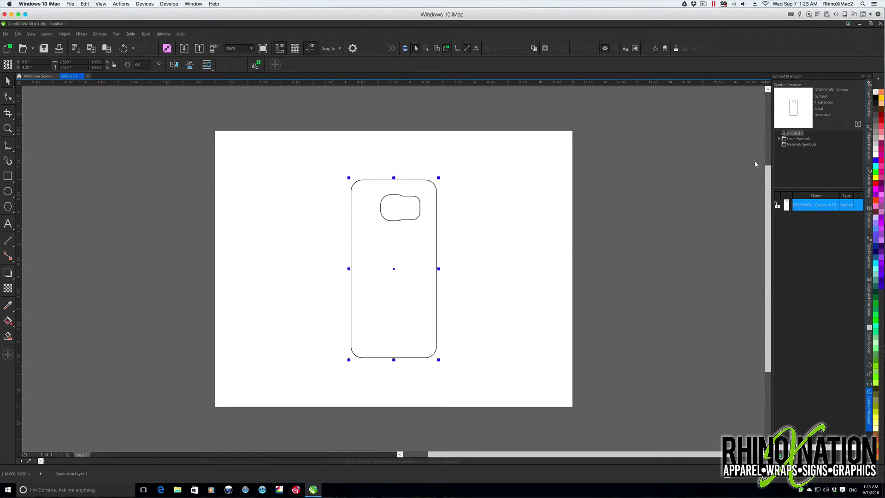
pyautogui.moveTo(322, 156); pyautogui.dragTo(476, 413)
pyautogui.press('Delete')
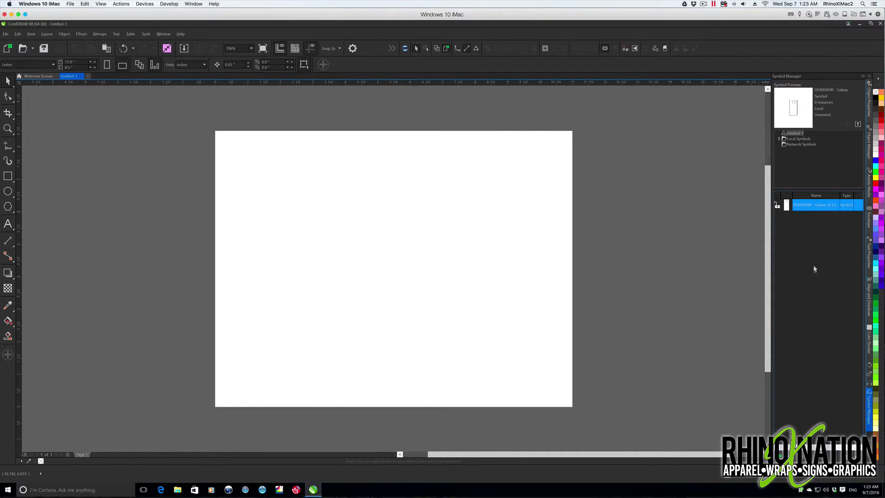
# Save the document as a CorelDRAW template named "Galaxy s6 templates" in the Templates folder, accepting the default template properties.
pyautogui.click(7, 35)
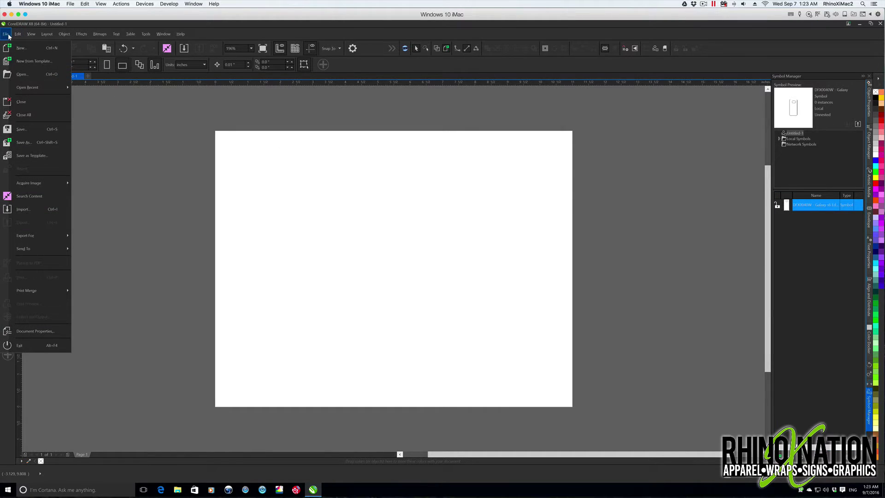
pyautogui.press('Escape')
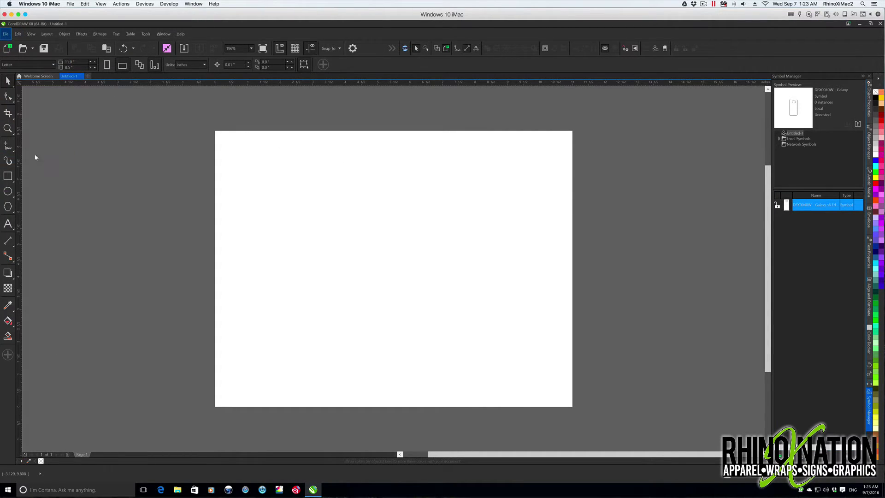
pyautogui.write('Galaxy s')
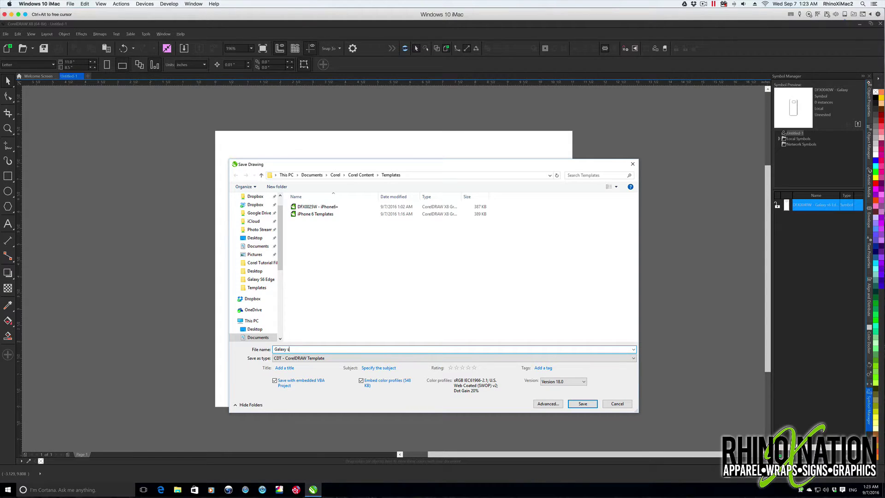
pyautogui.write('6 templates')
pyautogui.press('Return')
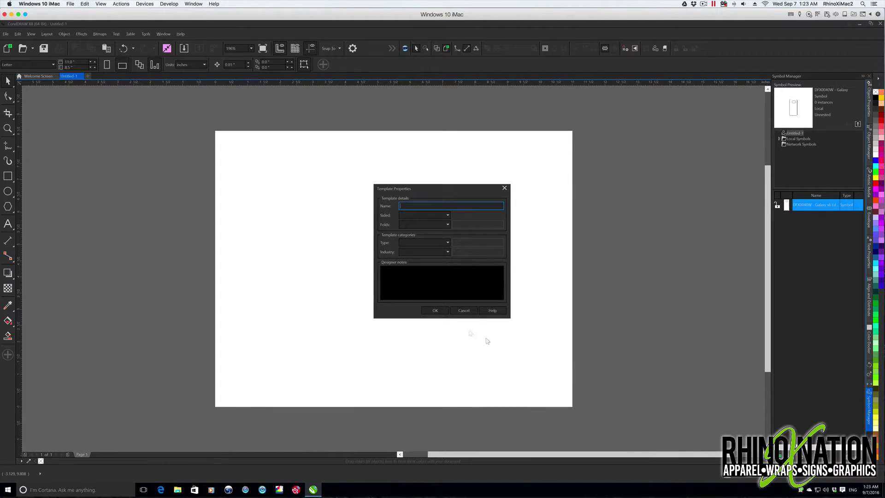
pyautogui.click(434, 310)
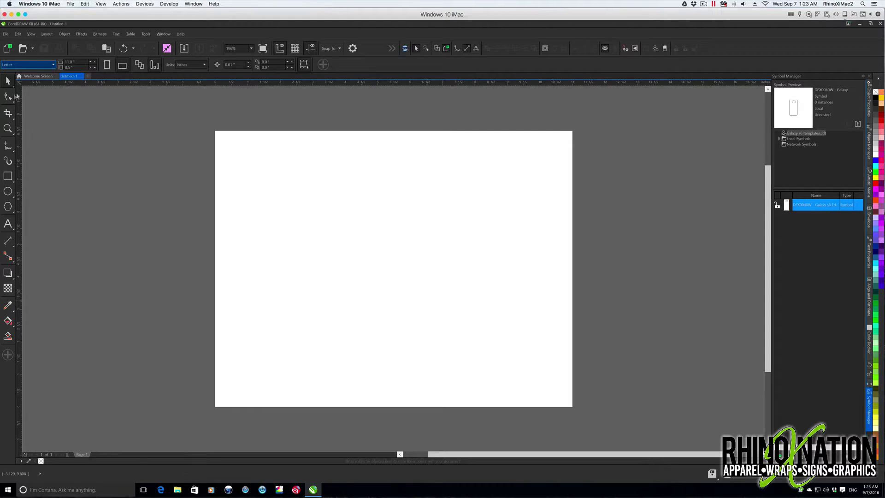
# Check My Templates for the "Galaxy s6 templates" and "iPhone 6 Templates" entries available for new documents.
pyautogui.click(4, 34)
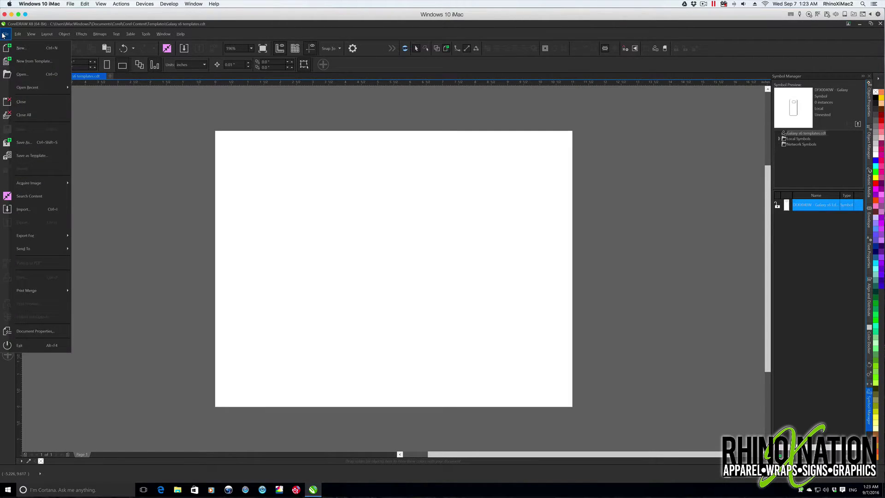
pyautogui.click(18, 62)
pyautogui.click(335, 307)
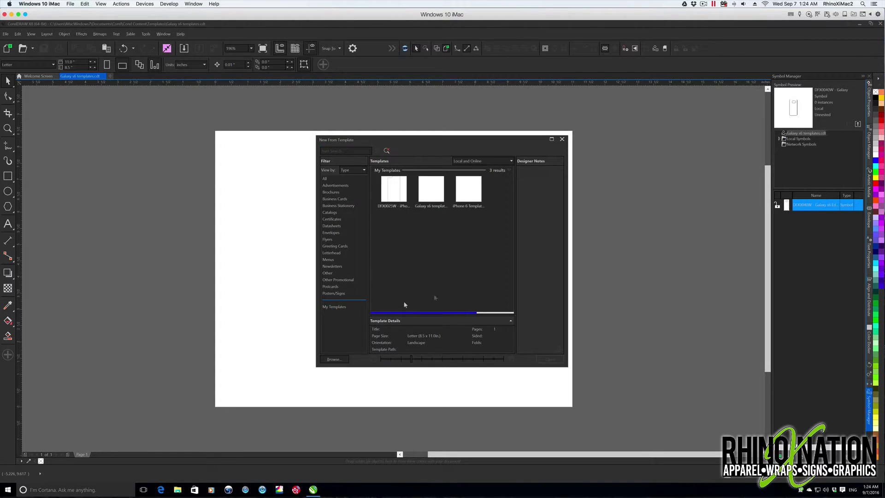
pyautogui.click(428, 208)
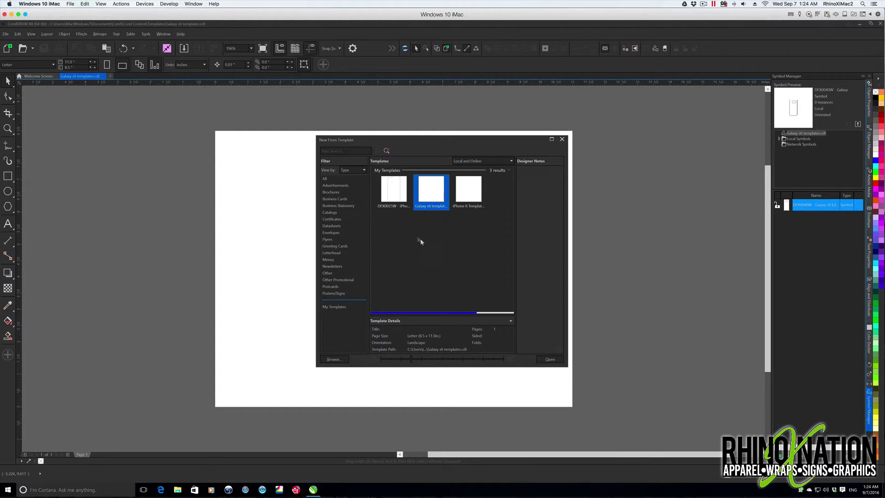
pyautogui.click(477, 196)
pyautogui.press('Return')
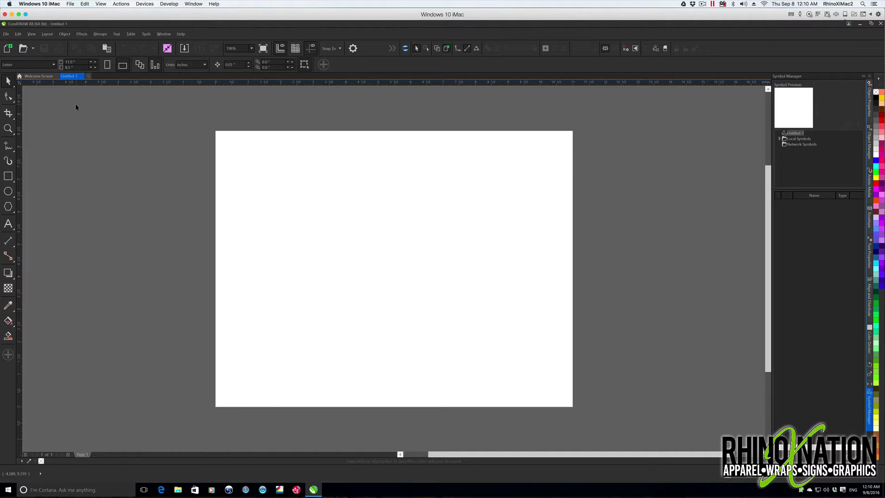
# Create a new document from the "iPhone Templates" template in My Templates.
pyautogui.click(7, 35)
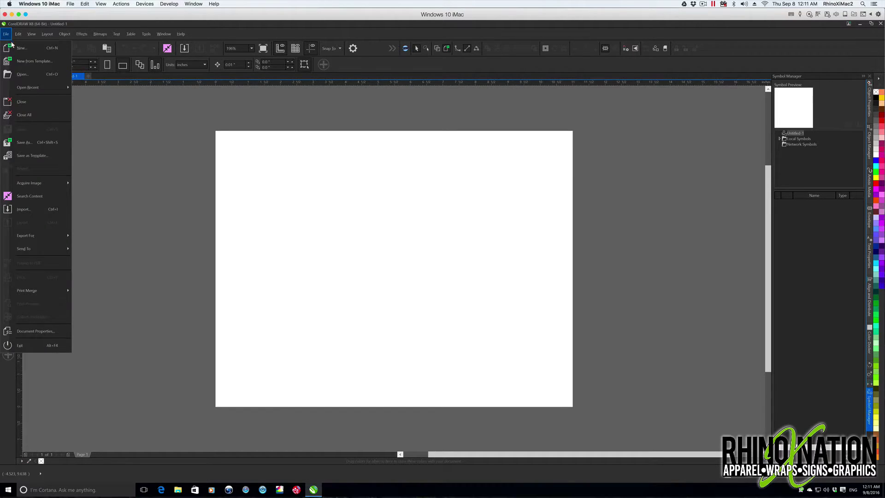
pyautogui.click(27, 62)
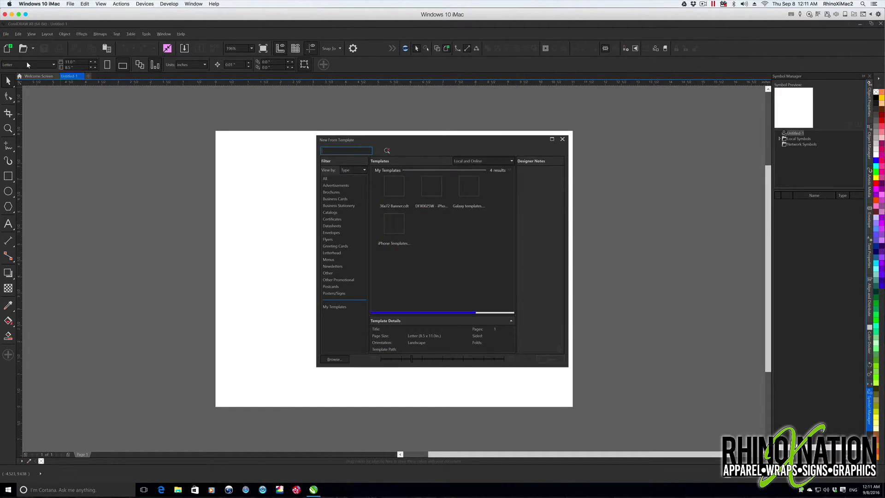
pyautogui.click(384, 243)
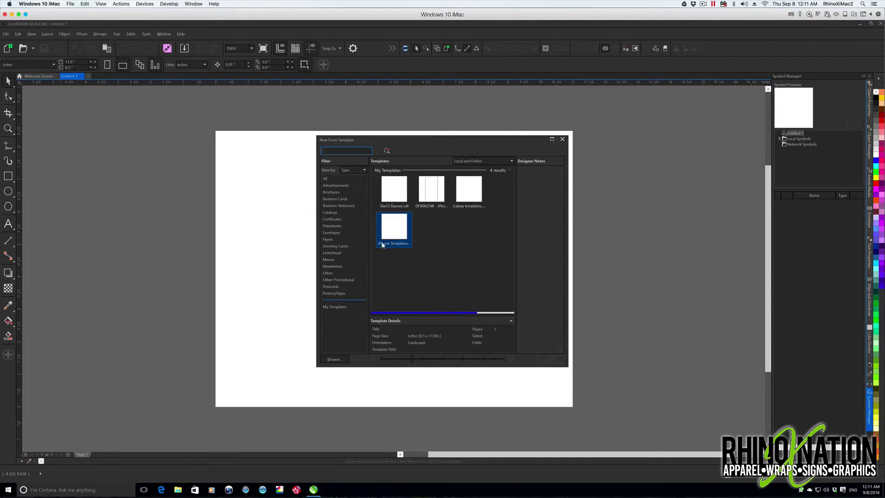
pyautogui.click(399, 244)
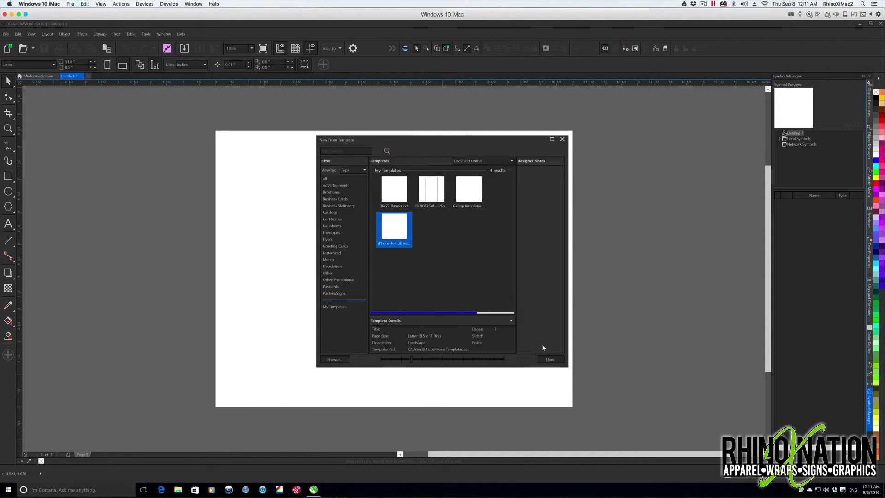
pyautogui.click(549, 359)
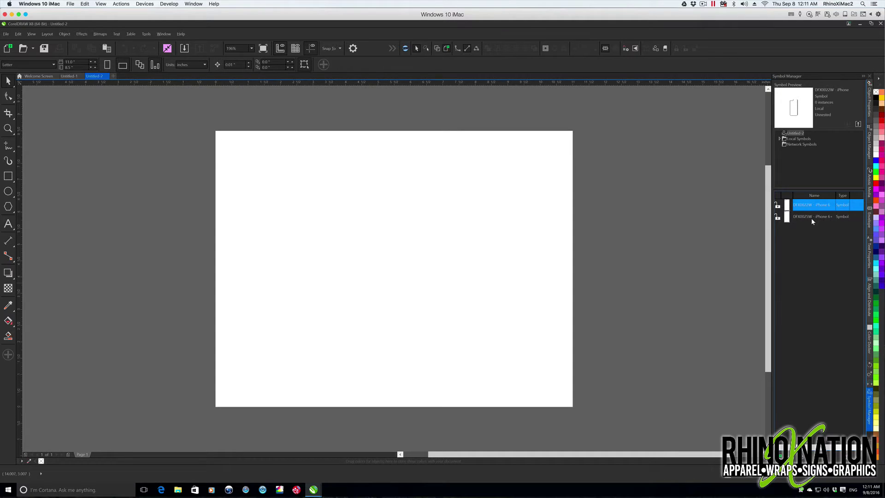
# Bring the "iPhone7 fauxTemplate" outline from the Desktop into the template document, importing text as curves, and set its outline width to 1.0 pt.
pyautogui.click(6, 34)
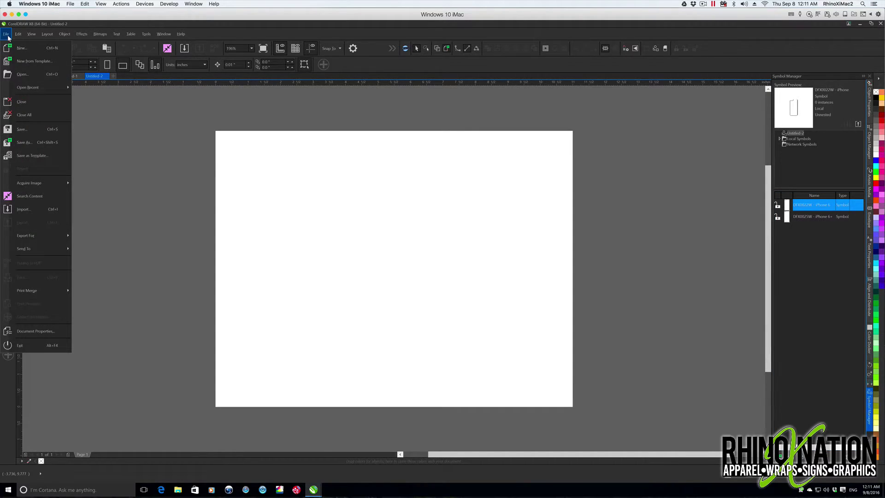
pyautogui.click(21, 75)
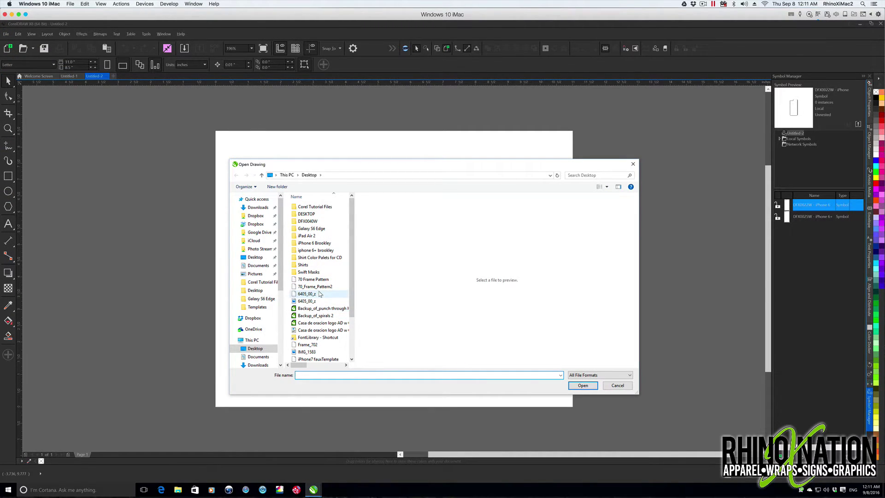
pyautogui.click(258, 258)
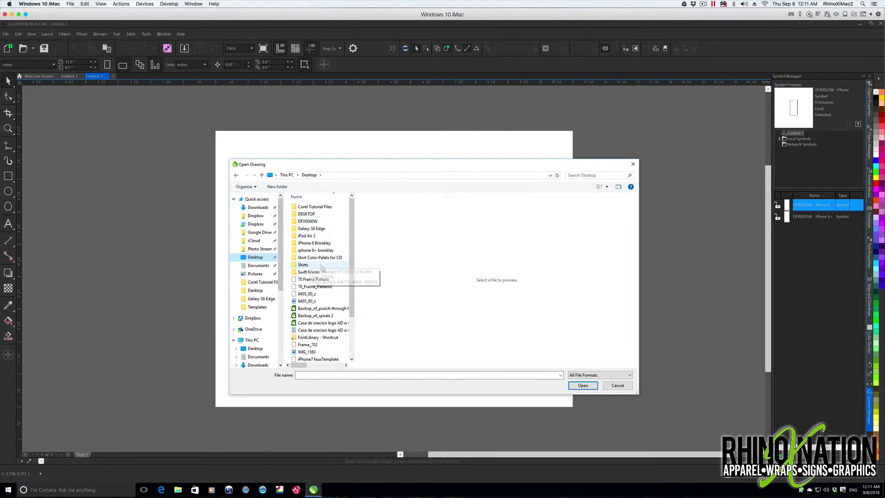
pyautogui.scroll(-3, 317, 337)
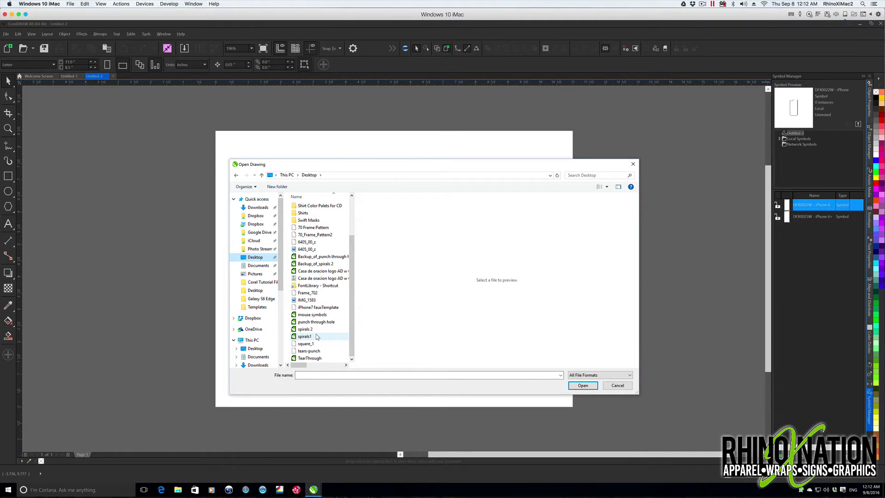
pyautogui.click(318, 308)
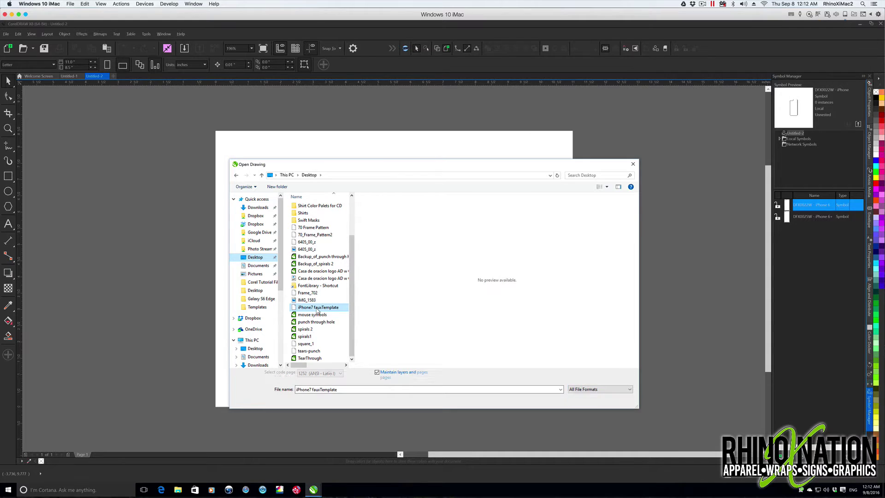
pyautogui.click(583, 400)
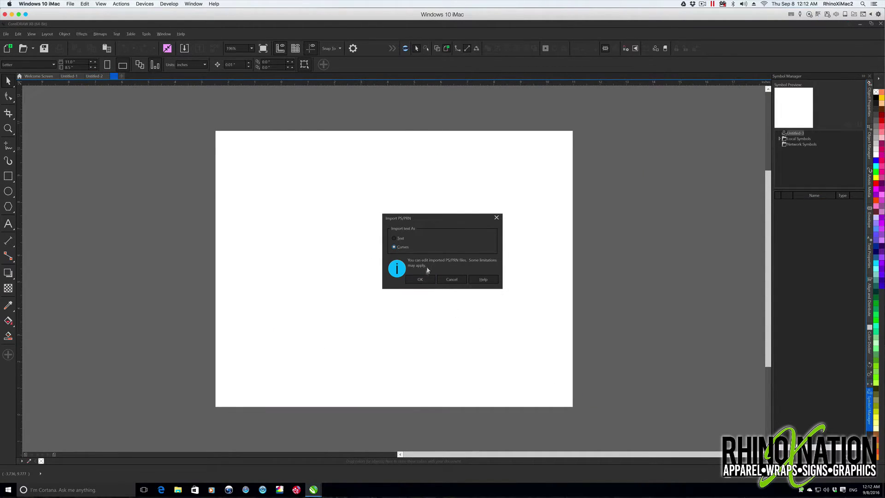
pyautogui.click(420, 280)
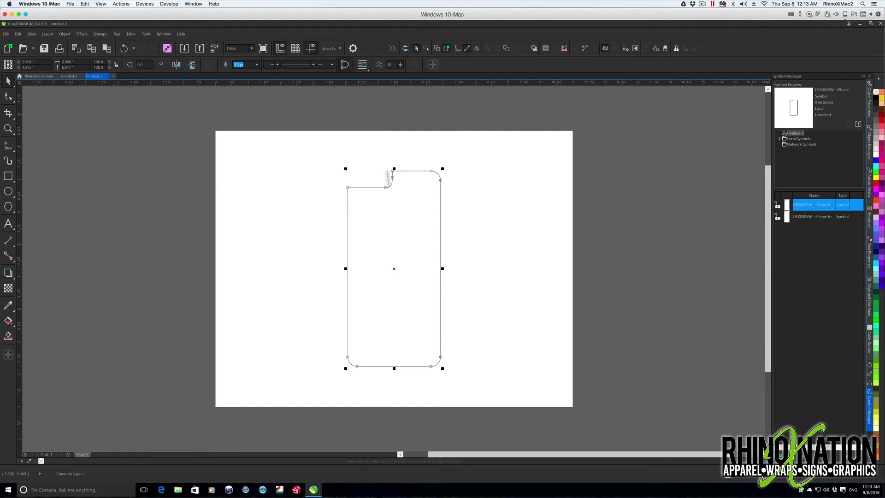
pyautogui.click(256, 65)
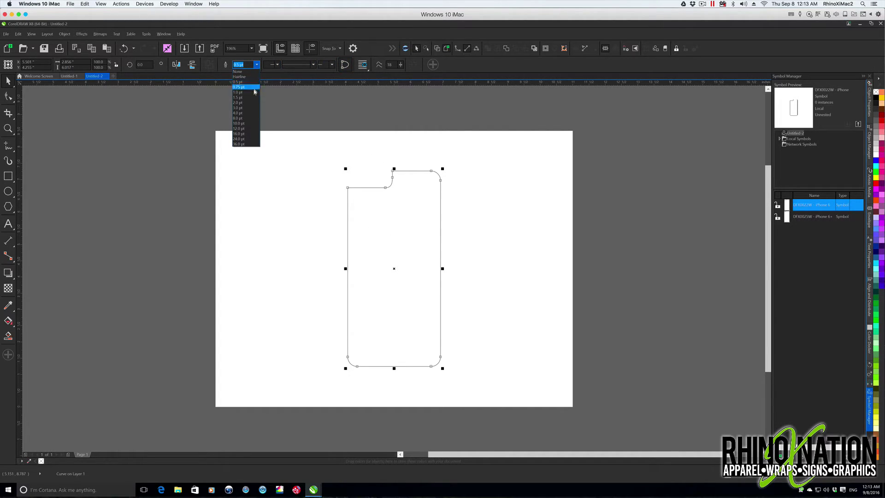
pyautogui.click(249, 92)
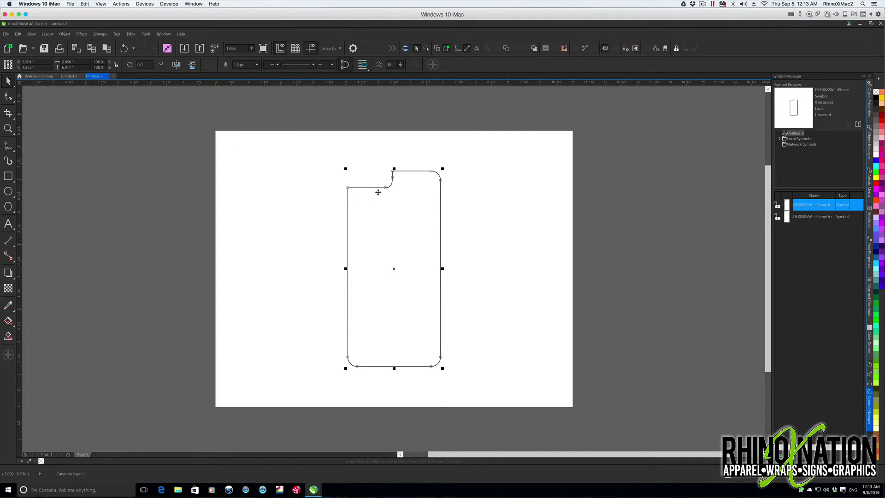
# Create a symbol named "iPhone 7+ Faux" from the case outline and delete its instance from the page.
pyautogui.rightClick(441, 191)
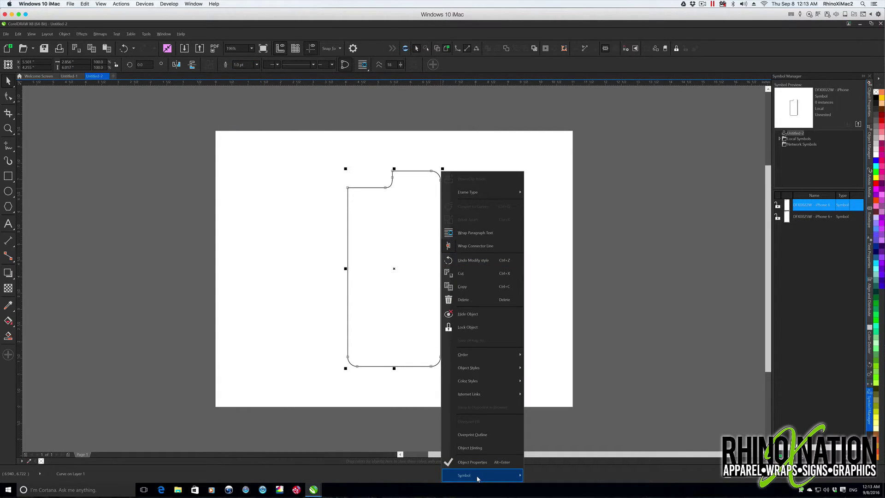
pyautogui.moveTo(480, 475)
pyautogui.click(552, 383)
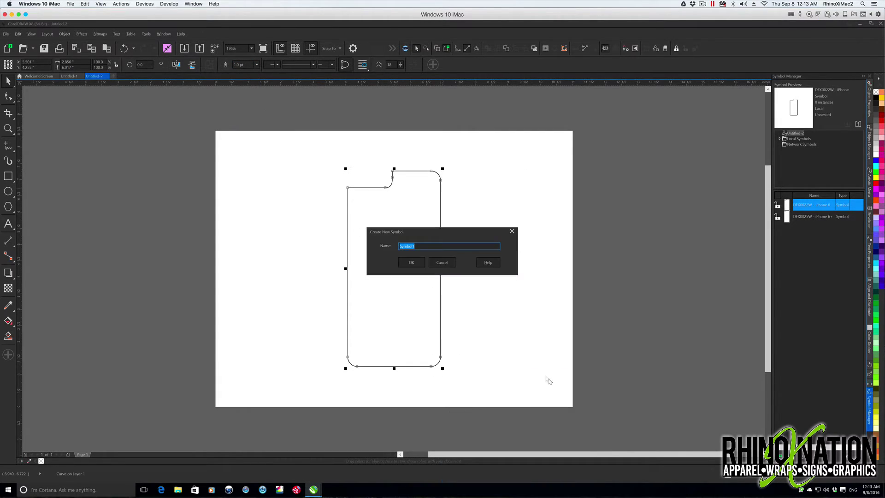
pyautogui.write('iPhone 7+ Faux')
pyautogui.click(414, 264)
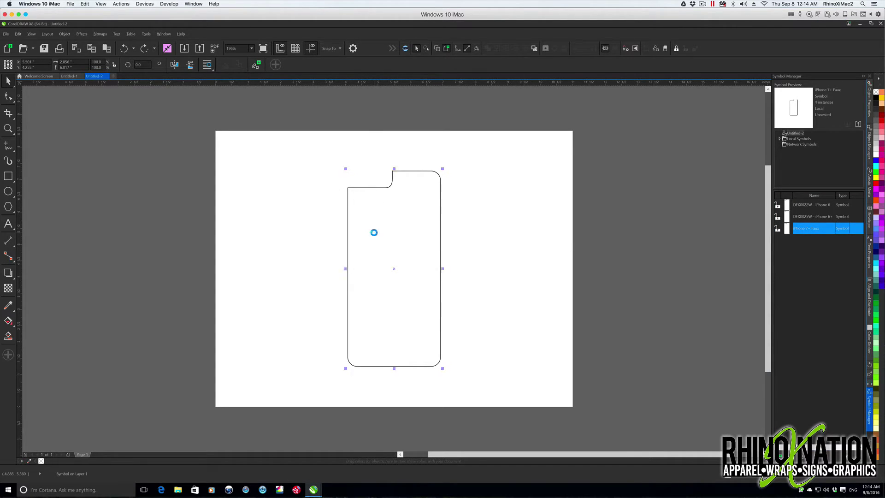
pyautogui.press('Delete')
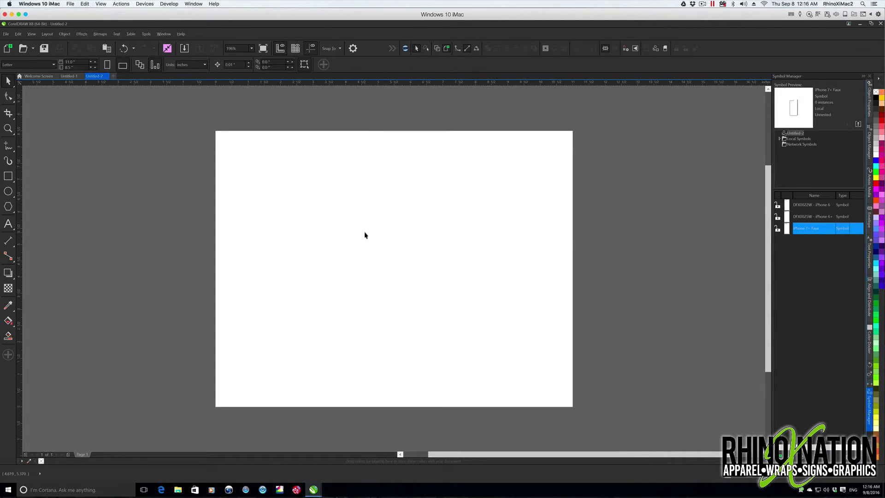
# Save the document as a template over the existing "iPhone Templates" file, accepting the default template properties, and close it.
pyautogui.click(6, 34)
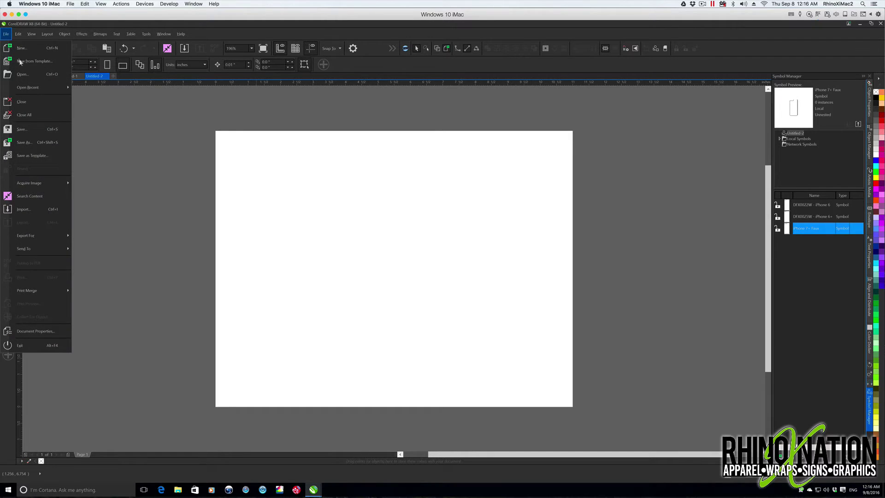
pyautogui.click(47, 155)
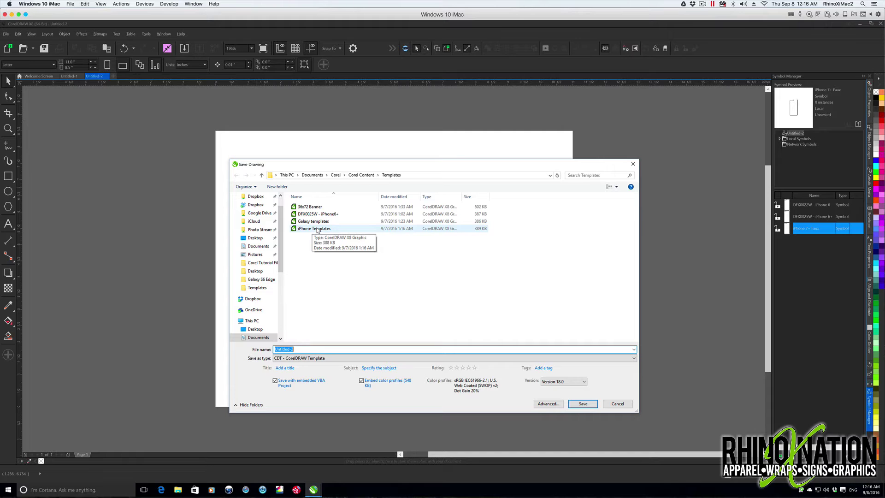
pyautogui.click(306, 229)
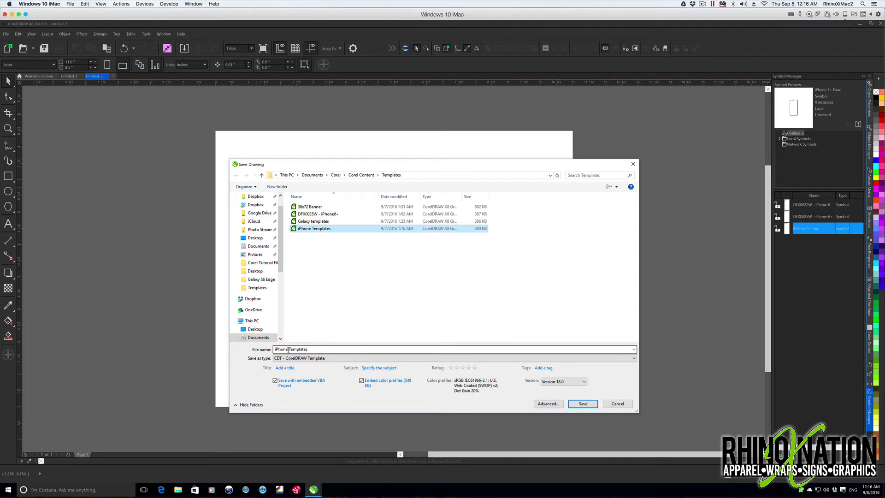
pyautogui.click(587, 404)
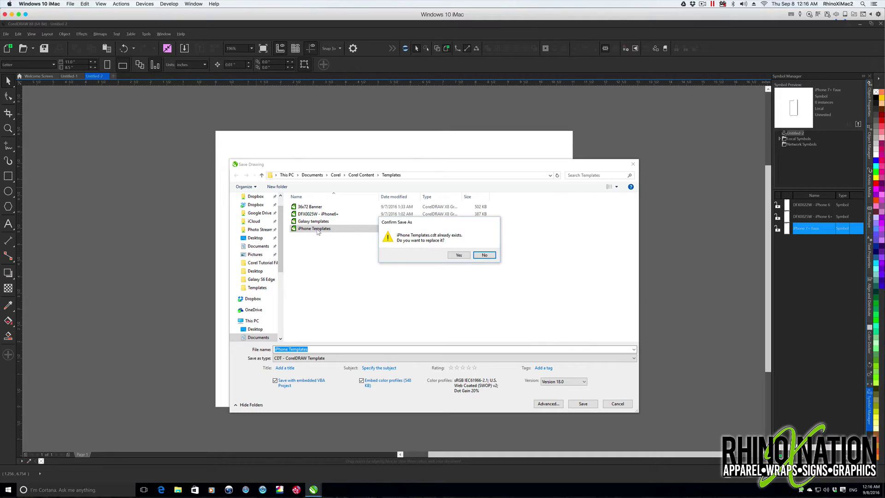
pyautogui.click(456, 256)
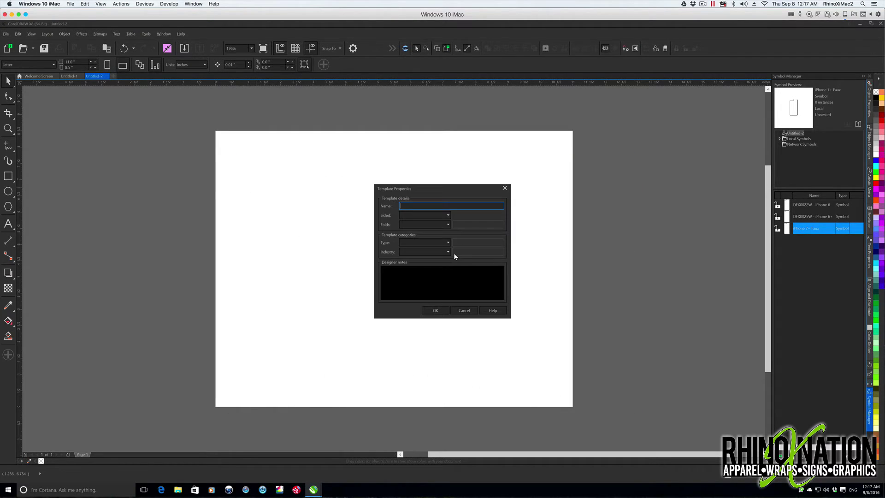
pyautogui.click(435, 310)
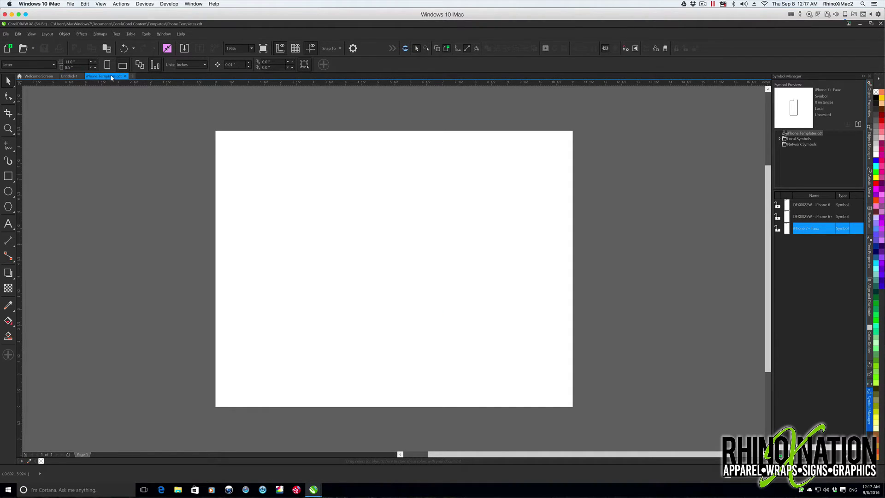
pyautogui.click(125, 77)
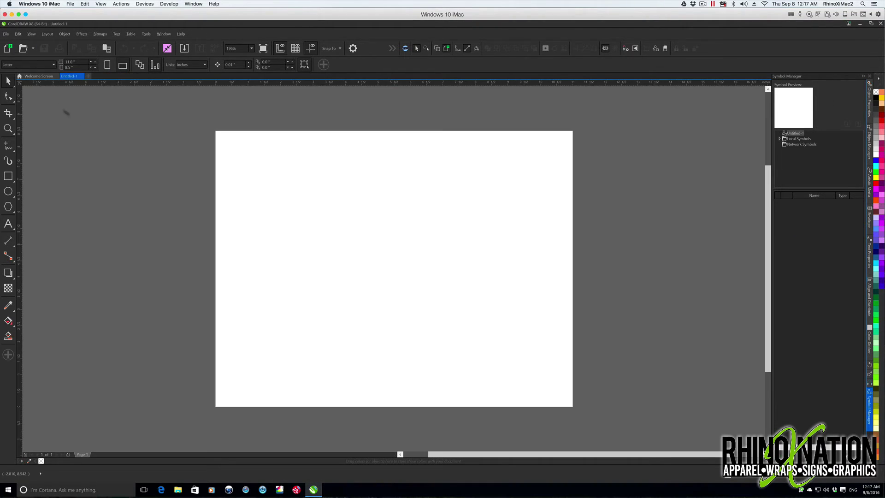
# Create another new document from the updated "iPhone Templates" template.
pyautogui.click(7, 35)
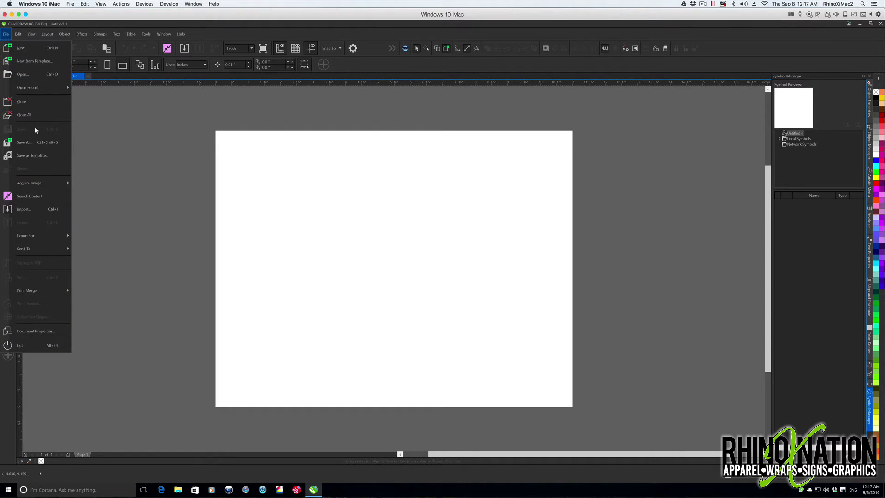
pyautogui.click(32, 63)
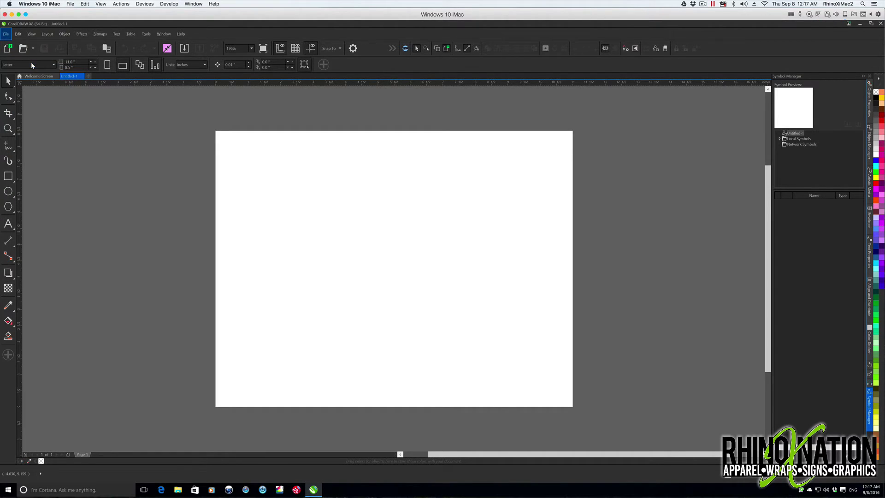
pyautogui.click(434, 230)
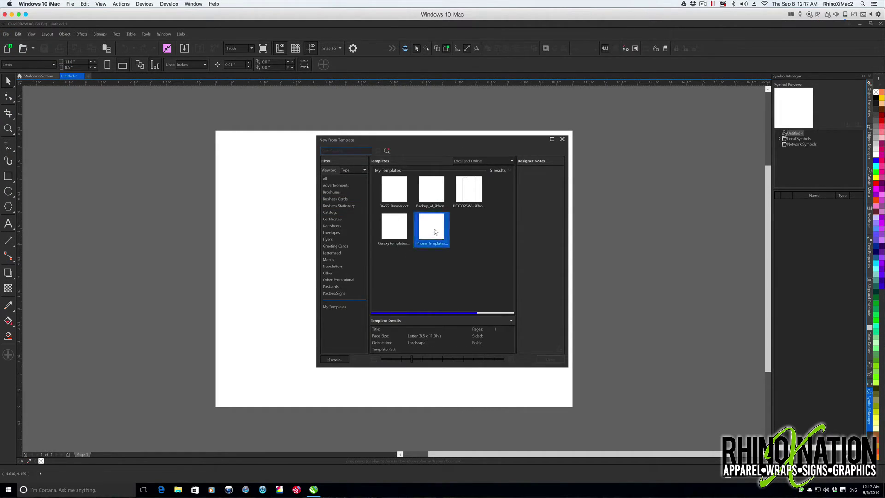
pyautogui.click(550, 359)
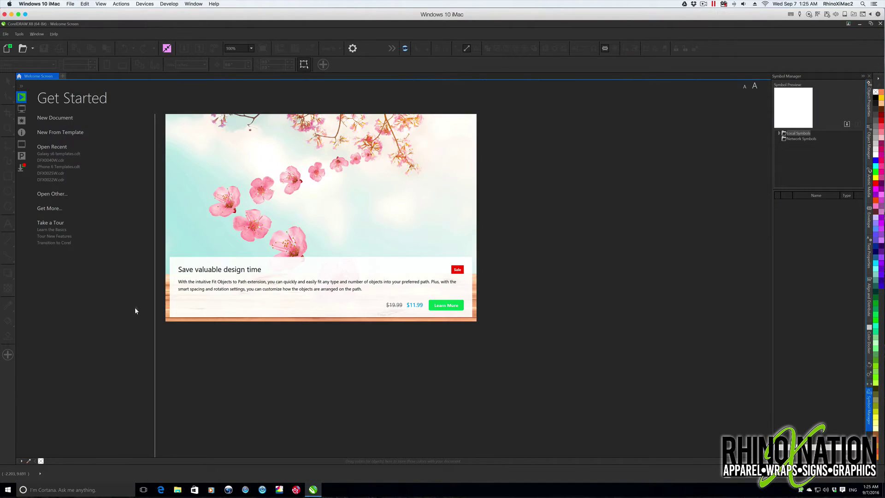
# Create a new landscape document 72 inches wide and 36 inches high.
pyautogui.click(65, 119)
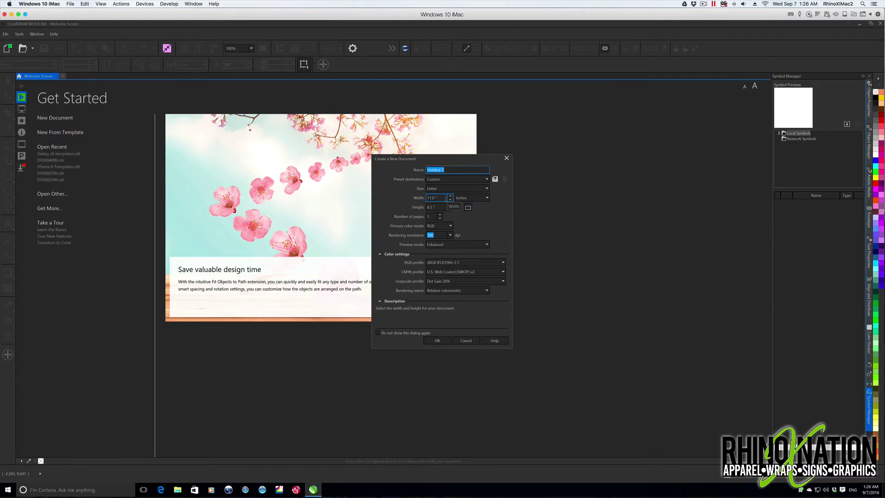
pyautogui.click(445, 198)
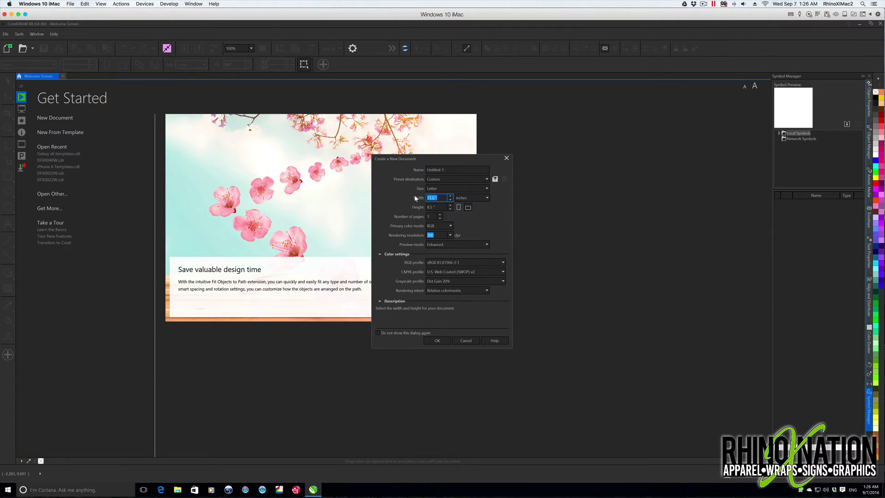
pyautogui.write('72')
pyautogui.press('Tab')
pyautogui.write('3')
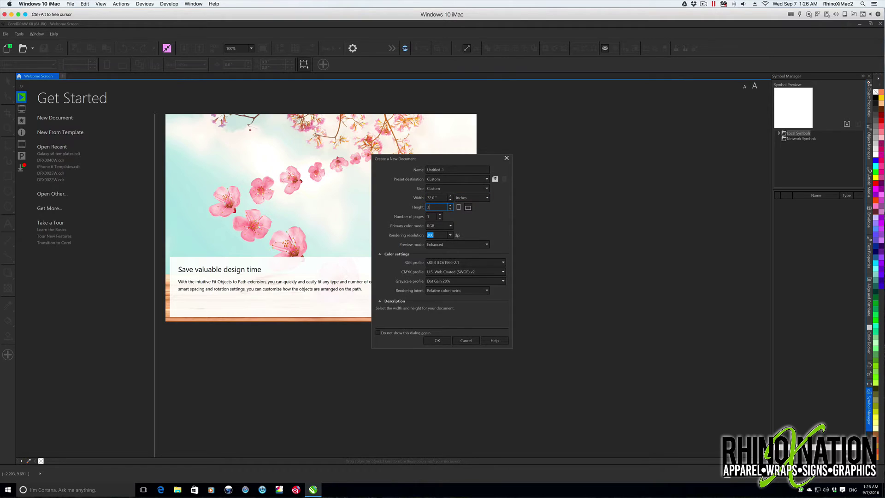
pyautogui.press('Tab')
pyautogui.hotkey('ctrl', 'alt')
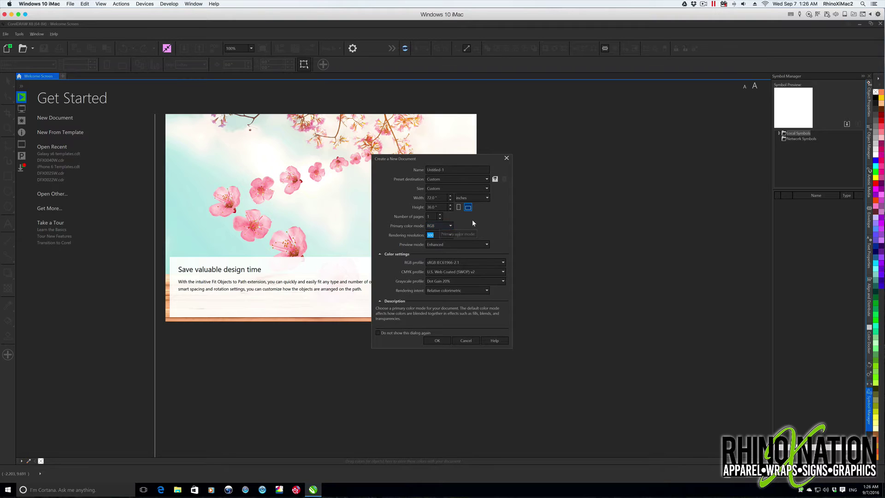
pyautogui.click(437, 340)
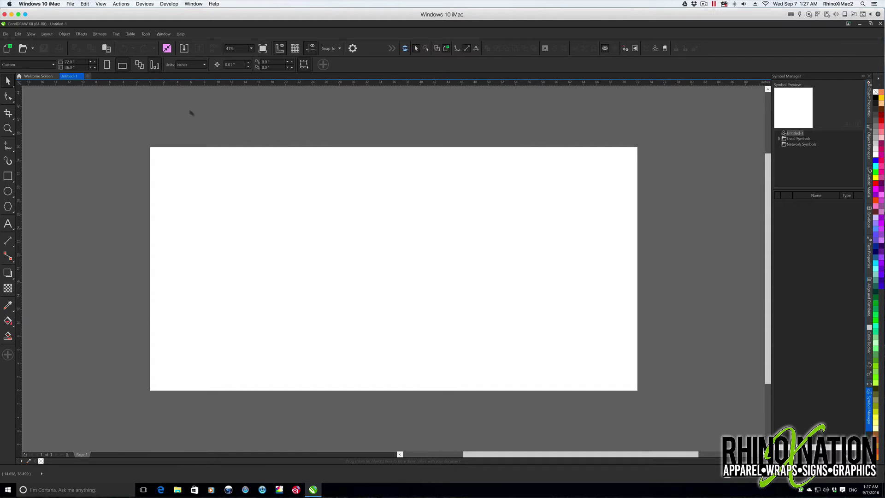
# Examine the add-on extensions available to download, including the Border and Grommet entry, and return to the banner document.
pyautogui.click(146, 35)
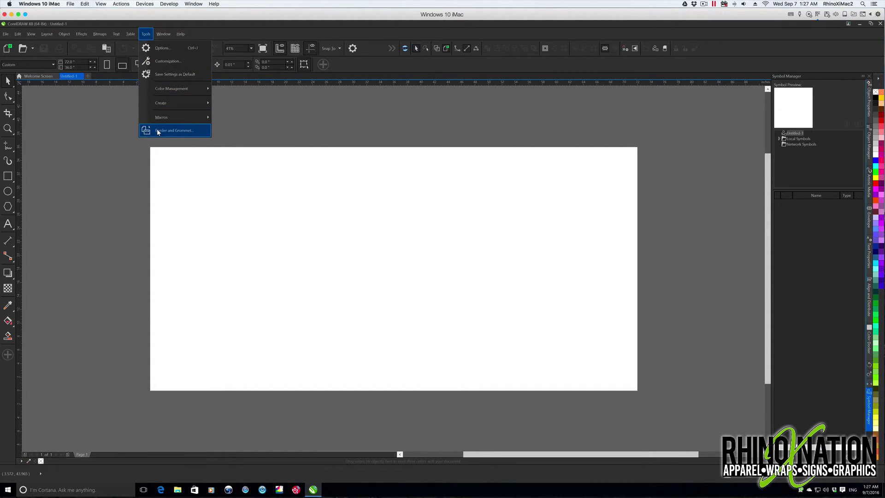
pyautogui.click(181, 131)
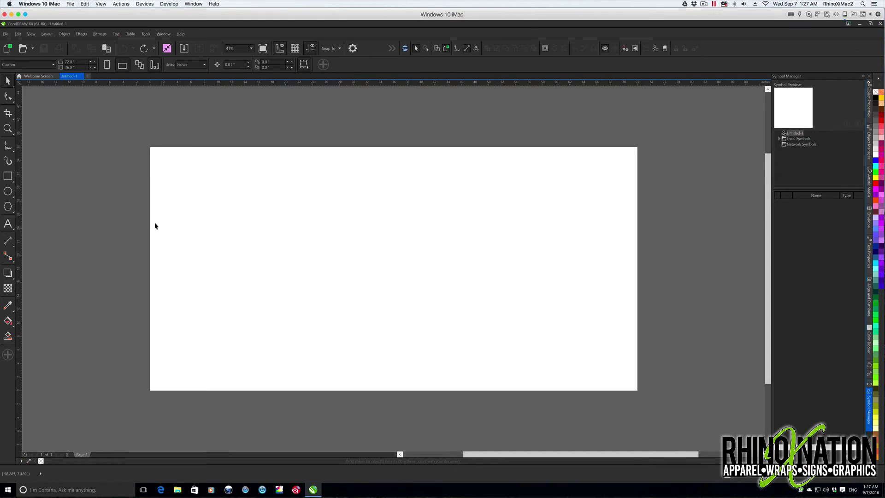
pyautogui.click(32, 78)
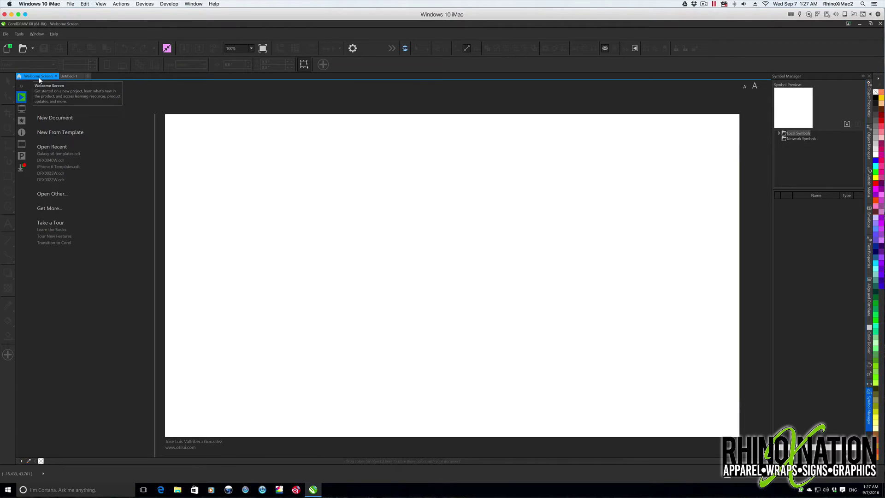
pyautogui.click(20, 168)
pyautogui.click(732, 179)
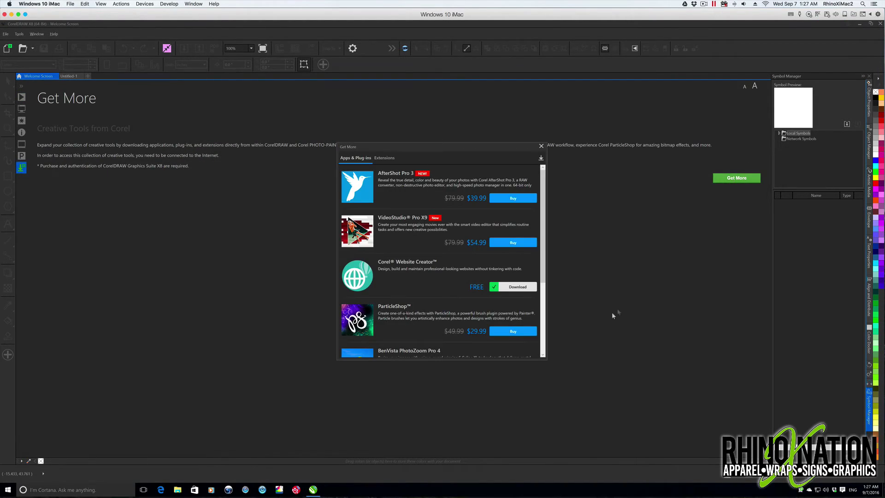
pyautogui.click(385, 157)
pyautogui.scroll(-6, 457, 221)
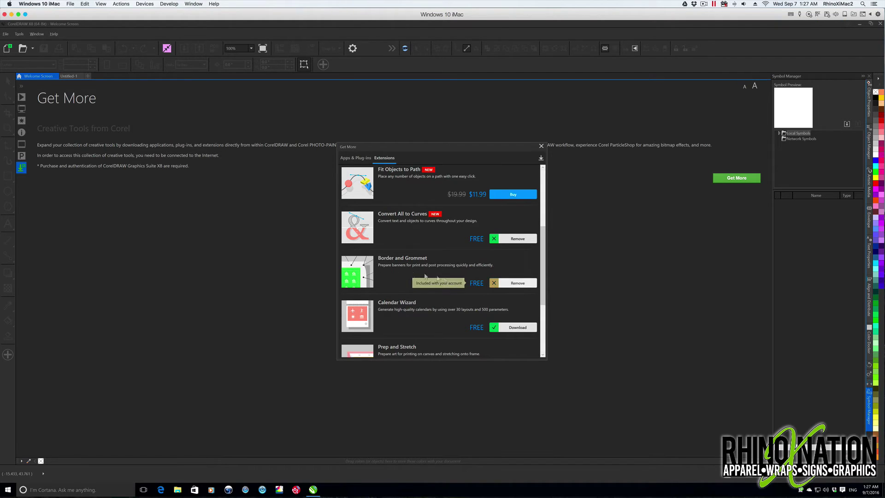
pyautogui.scroll(-4, 413, 276)
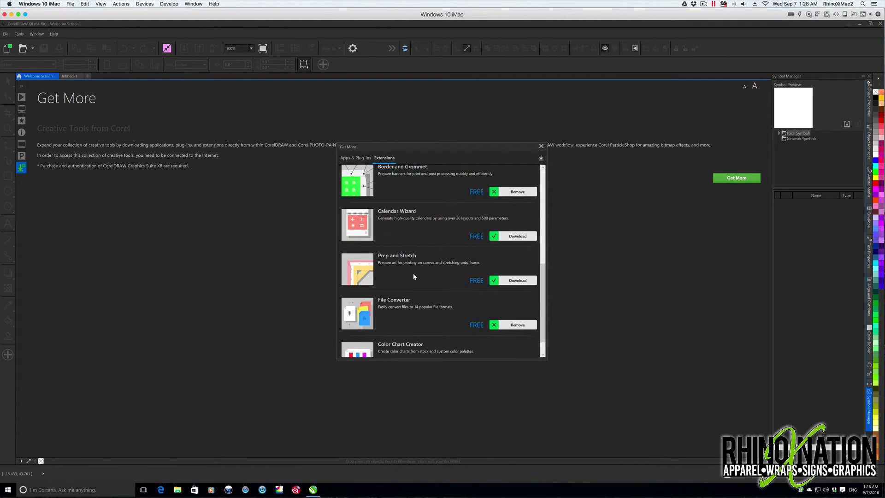
pyautogui.scroll(5, 413, 276)
pyautogui.scroll(2, 413, 274)
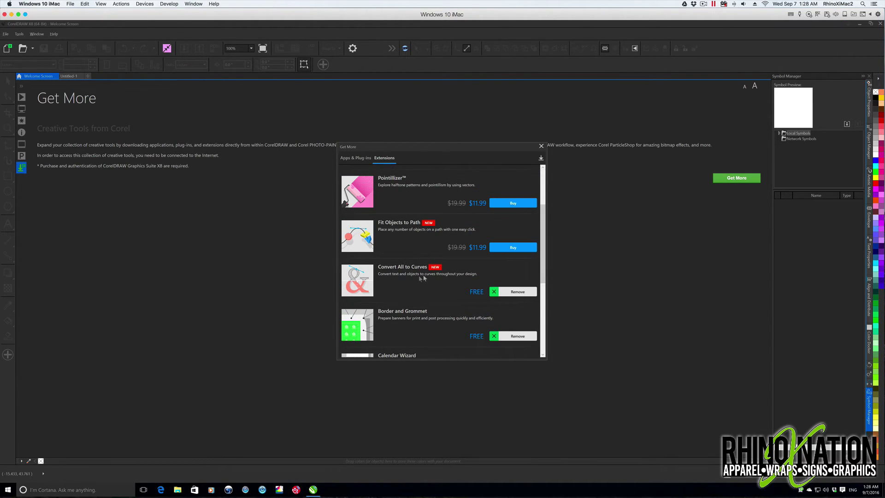
pyautogui.scroll(4, 413, 277)
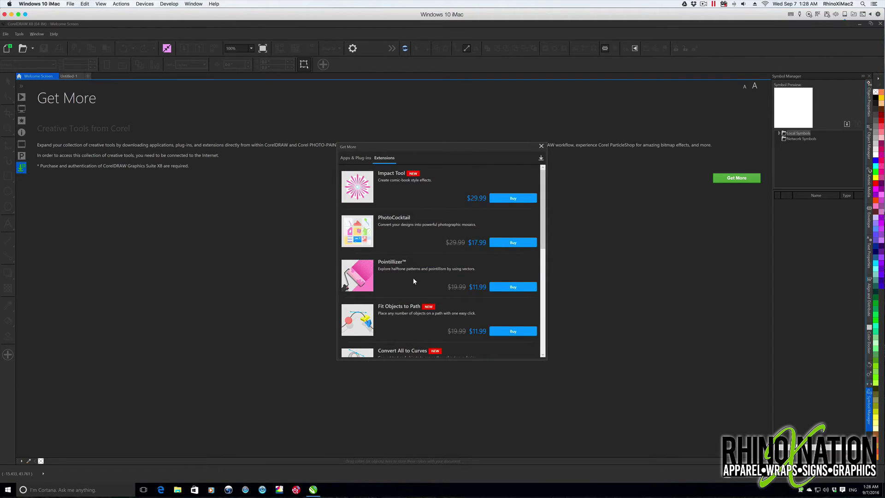
pyautogui.scroll(-10, 440, 264)
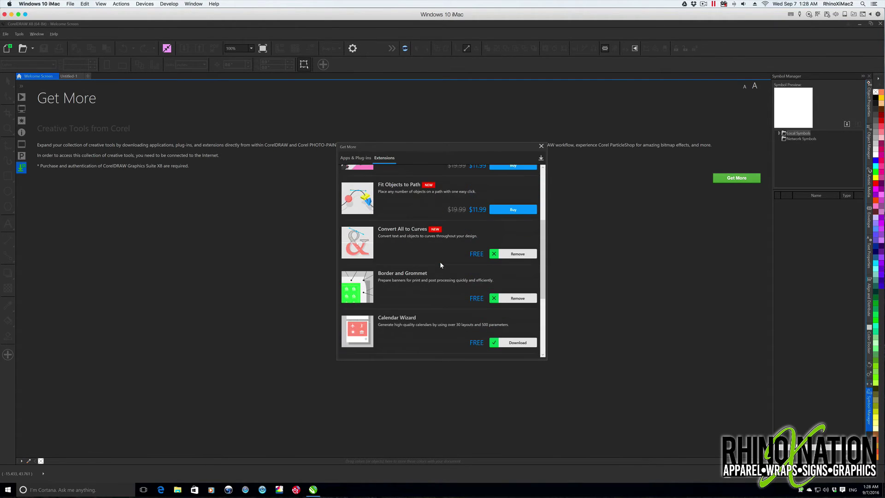
pyautogui.scroll(-1, 441, 265)
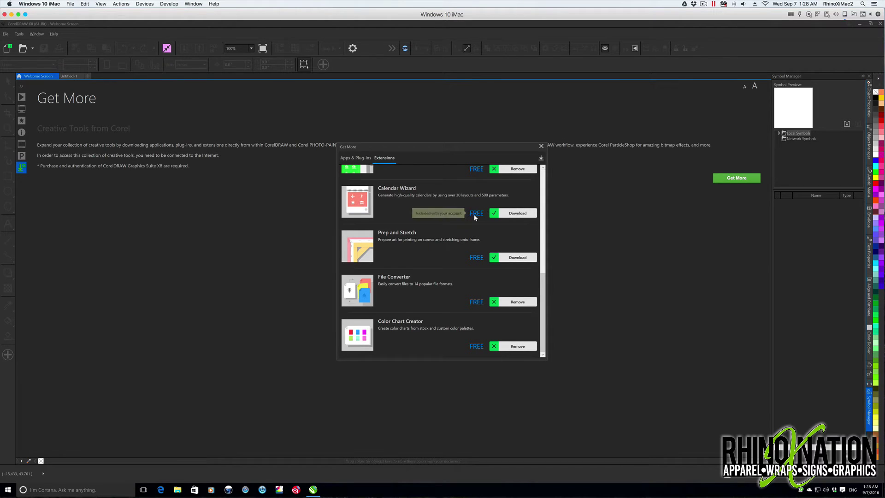
pyautogui.scroll(3, 473, 215)
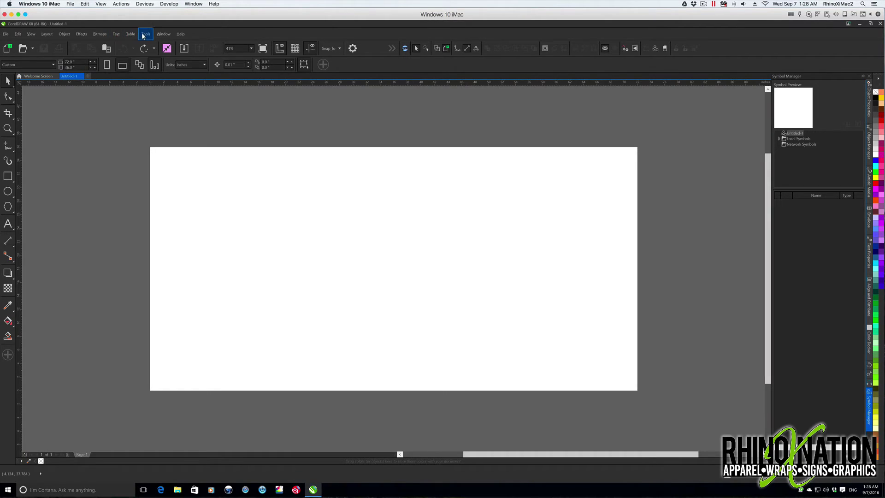
# Start the Border and Grommet tool for the page, add a 1 in page border, and enable grommets.
pyautogui.click(146, 34)
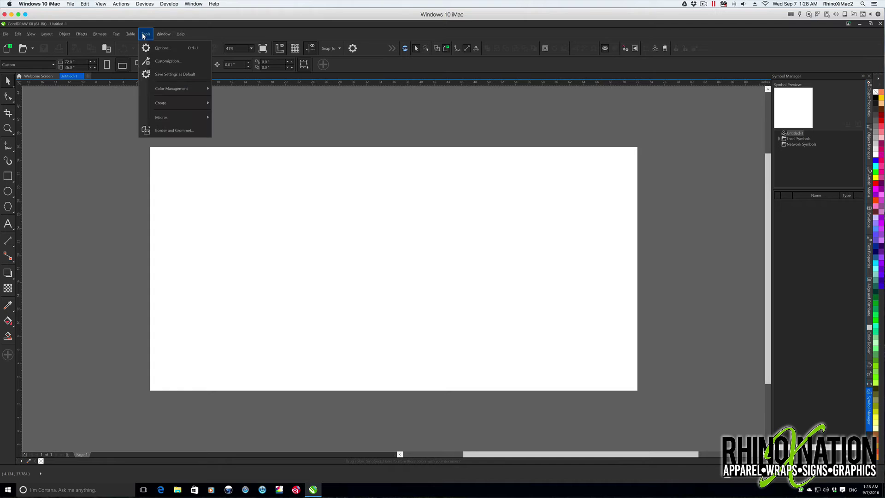
pyautogui.click(164, 128)
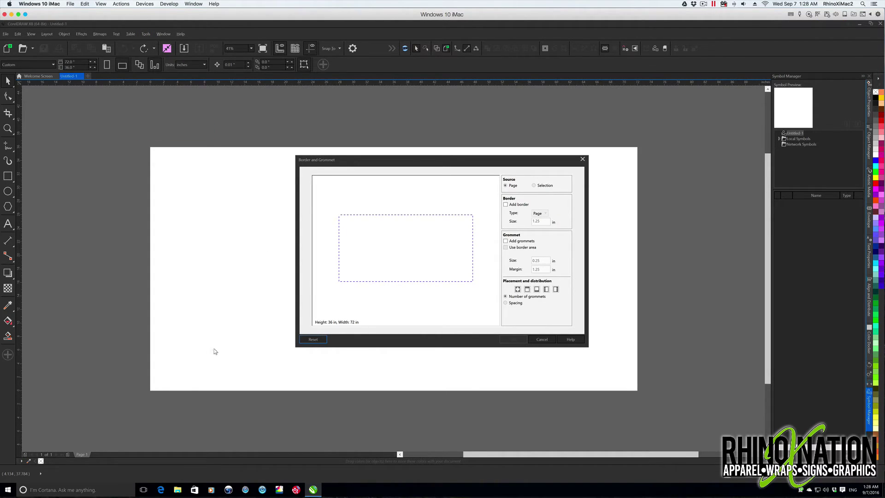
pyautogui.click(505, 204)
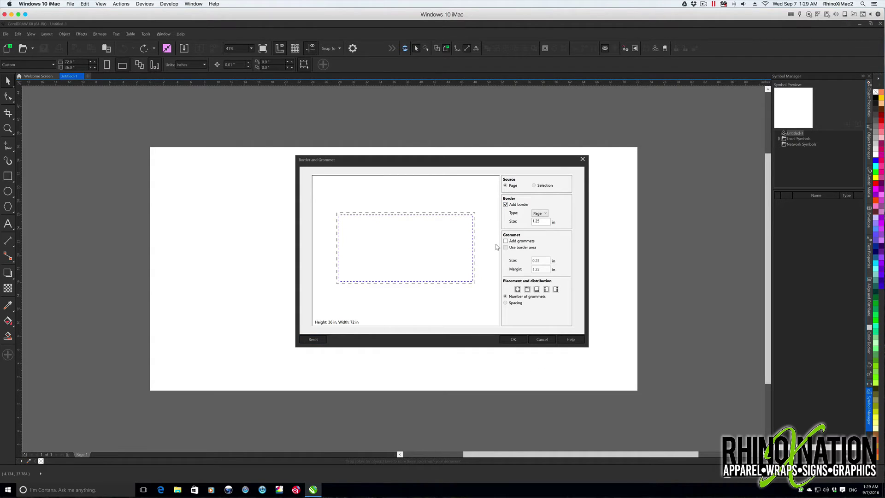
pyautogui.doubleClick(539, 221)
pyautogui.write('1')
pyautogui.click(506, 241)
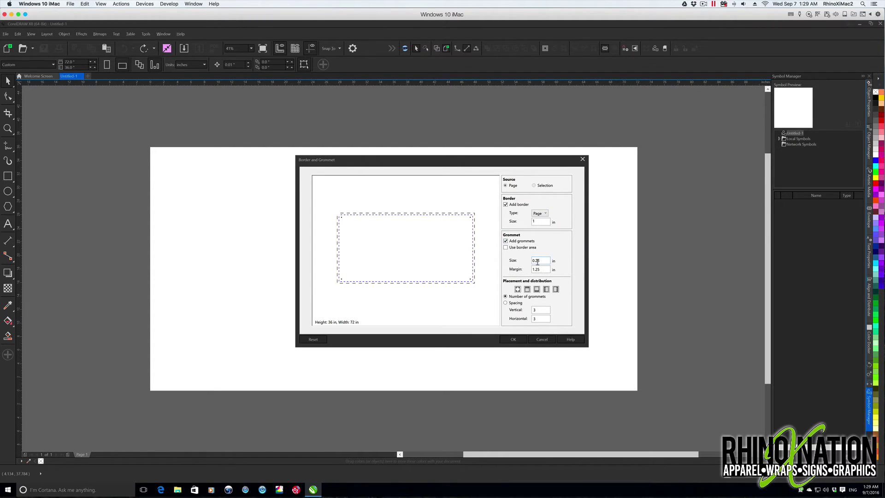
# Set a 0.5 in grommet margin, with five grommets along each long edge and two vertically, and generate the bordered banner.
pyautogui.press('Tab')
pyautogui.write('.5')
pyautogui.press('BackSpace')
pyautogui.press('BackSpace')
pyautogui.press('BackSpace')
pyautogui.press('BackSpace')
pyautogui.write('2')
pyautogui.write('0')
pyautogui.press('BackSpace')
pyautogui.press('BackSpace')
pyautogui.press('BackSpace')
pyautogui.write('2')
pyautogui.click(511, 339)
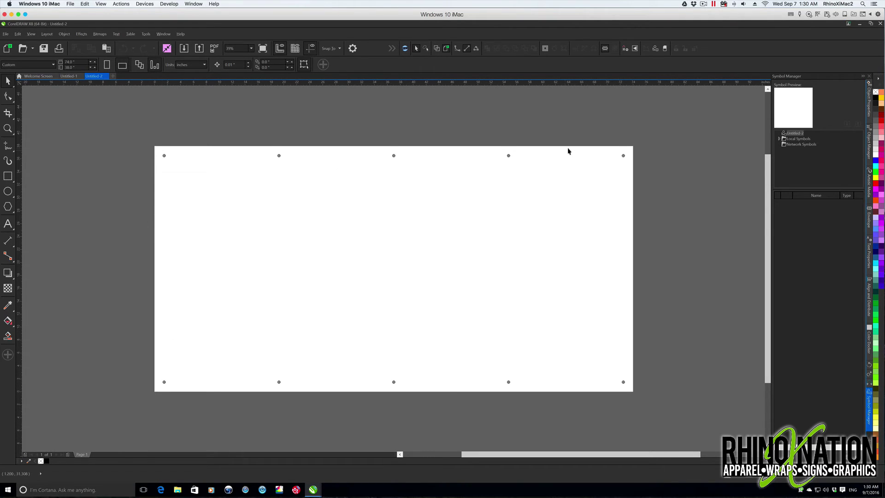
# Around the banner's upper-left grommet, place a horizontal guideline at 37 in and vertical guidelines at 1 in, about 1.5 in and about 2 in.
pyautogui.scroll(2, 162, 156)
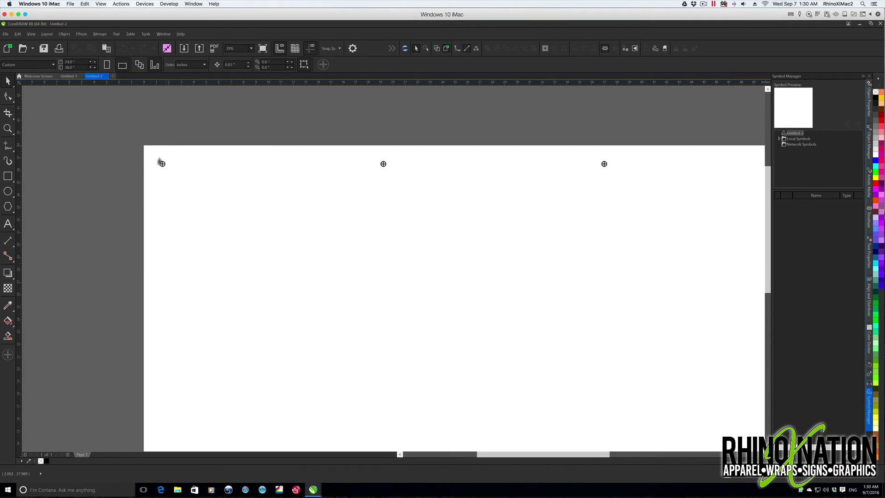
pyautogui.scroll(2, 138, 171)
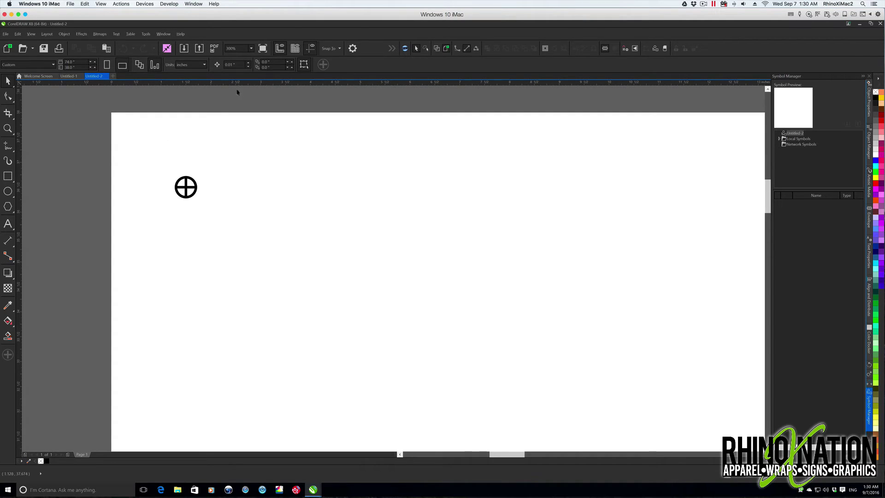
pyautogui.moveTo(238, 83); pyautogui.dragTo(221, 162)
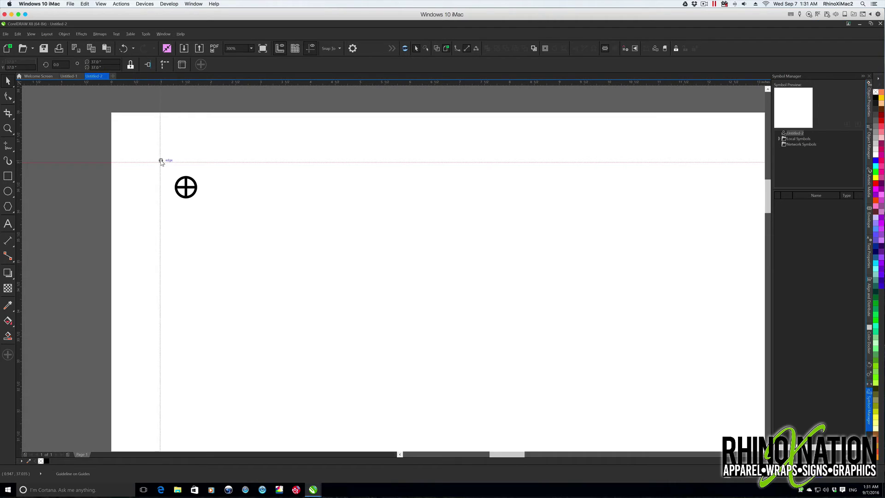
pyautogui.moveTo(161, 160); pyautogui.dragTo(161, 161)
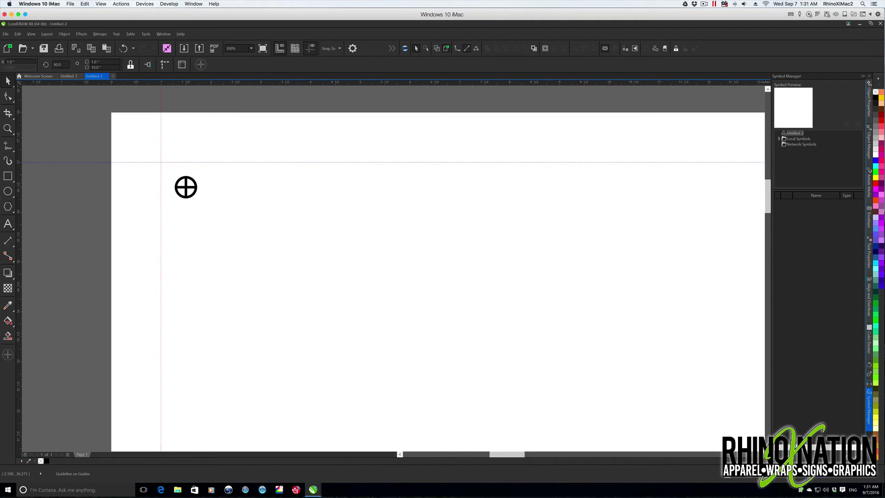
pyautogui.moveTo(18, 196); pyautogui.dragTo(186, 187)
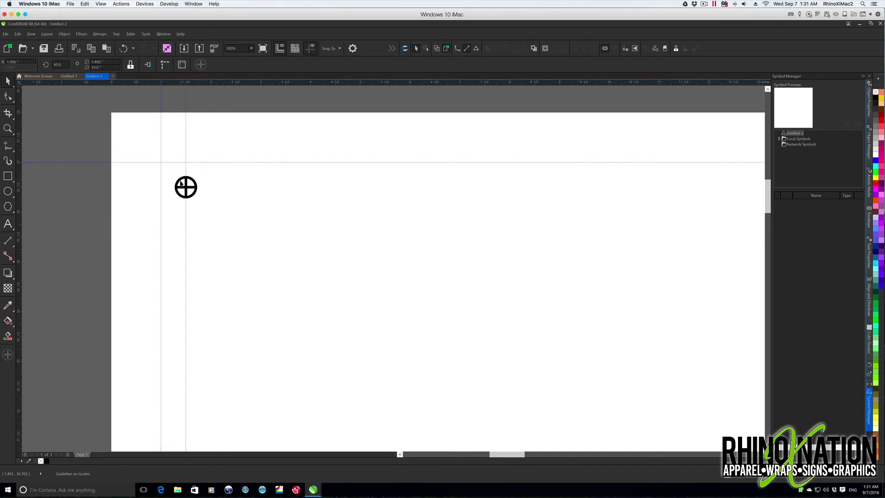
pyautogui.moveTo(186, 173); pyautogui.dragTo(211, 166)
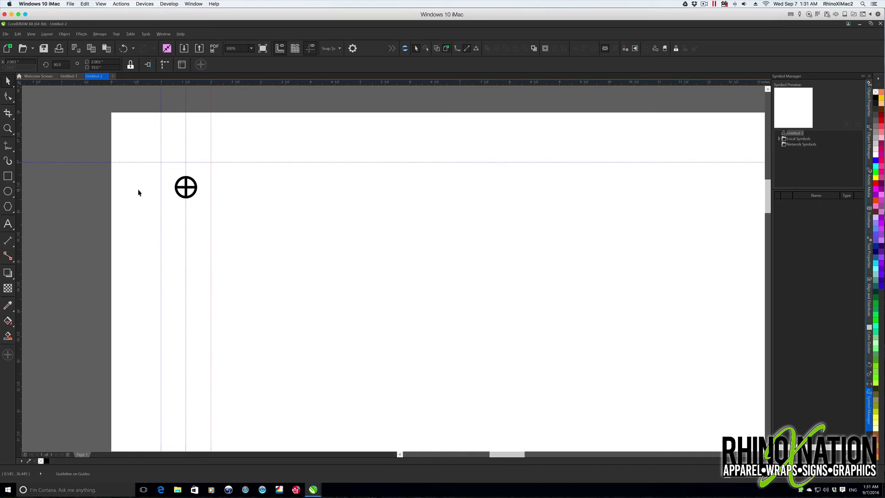
# Place horizontal guidelines just below the upper grommets and at about 2 in, plus a vertical guideline at about 72 in.
pyautogui.scroll(-3, 249, 198)
pyautogui.click(251, 49)
pyautogui.click(240, 69)
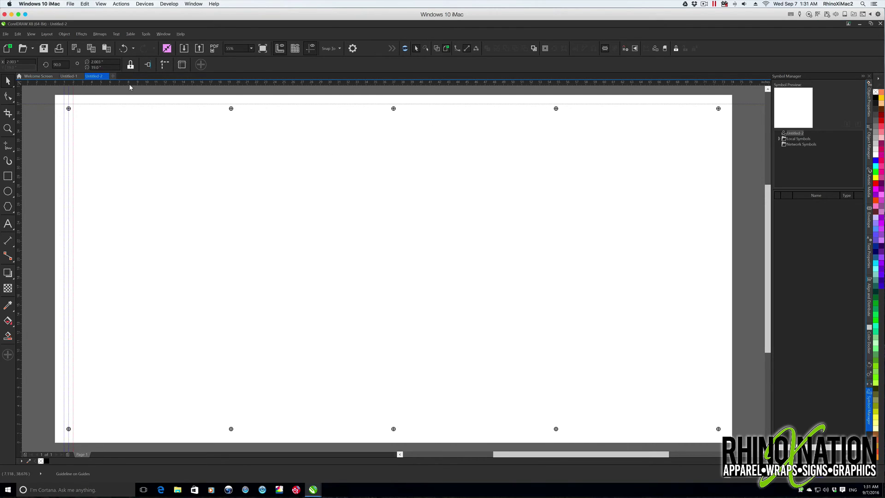
pyautogui.moveTo(129, 82); pyautogui.dragTo(127, 113)
pyautogui.click(128, 114)
pyautogui.moveTo(320, 99); pyautogui.dragTo(290, 424)
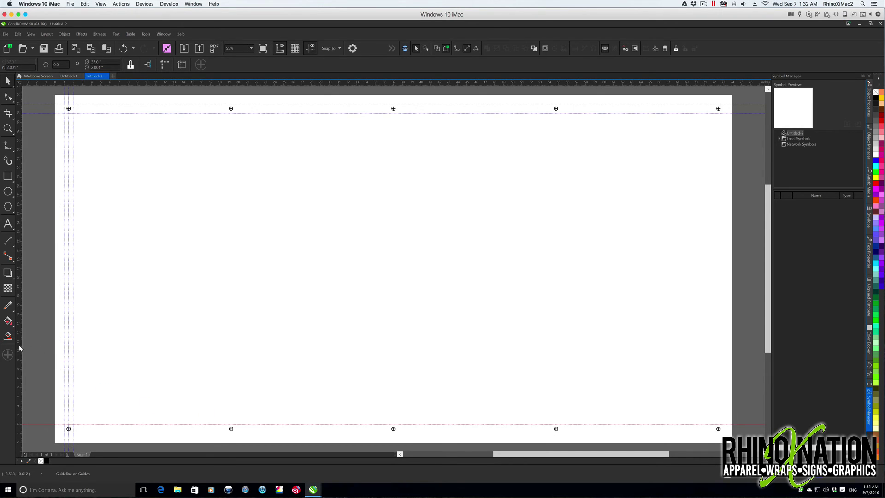
pyautogui.moveTo(260, 346); pyautogui.dragTo(714, 320)
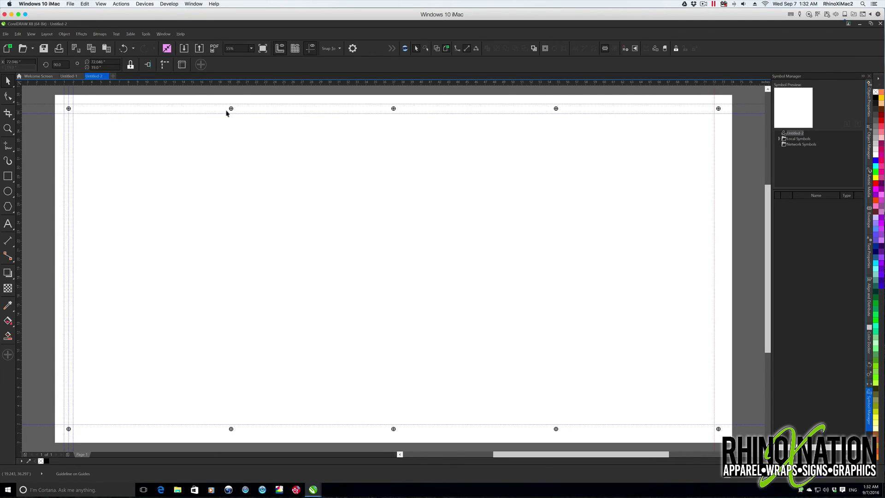
# Save the banner as a CorelDRAW template named "36x72 Banner" with the default template properties, and close both open documents.
pyautogui.click(6, 34)
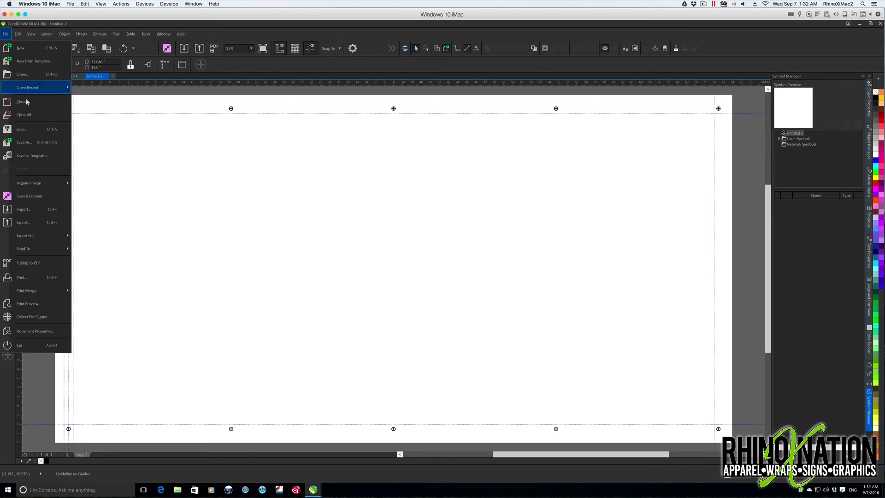
pyautogui.click(33, 155)
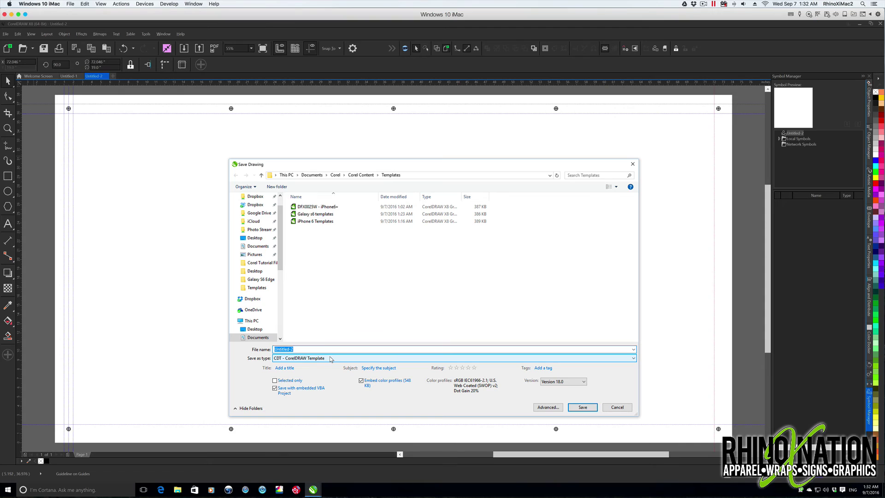
pyautogui.write('3')
pyautogui.write('Banner')
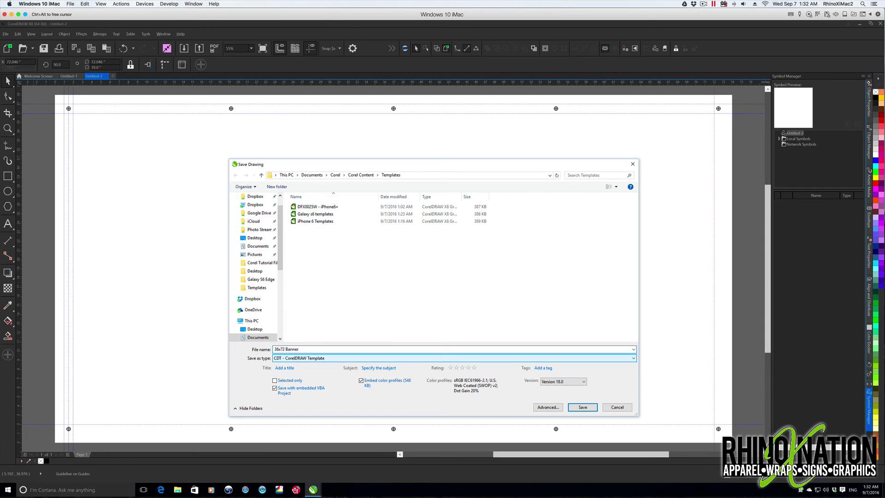
pyautogui.click(581, 408)
pyautogui.click(435, 310)
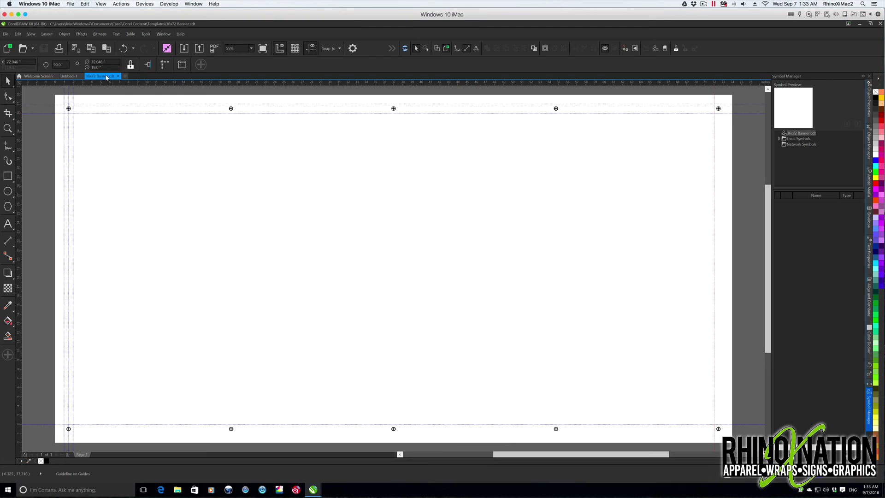
pyautogui.click(118, 76)
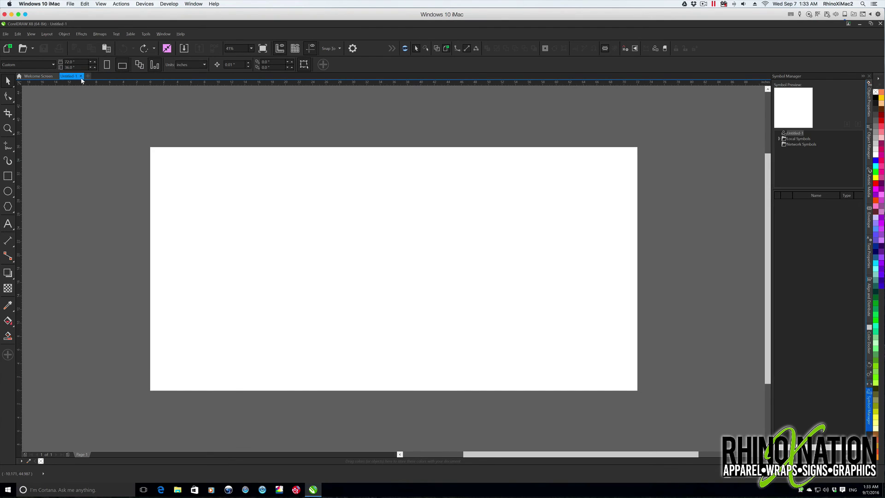
pyautogui.click(81, 76)
# Check the saved "36x72 Banner" template by creating a new document from it, and close that document.
pyautogui.click(45, 133)
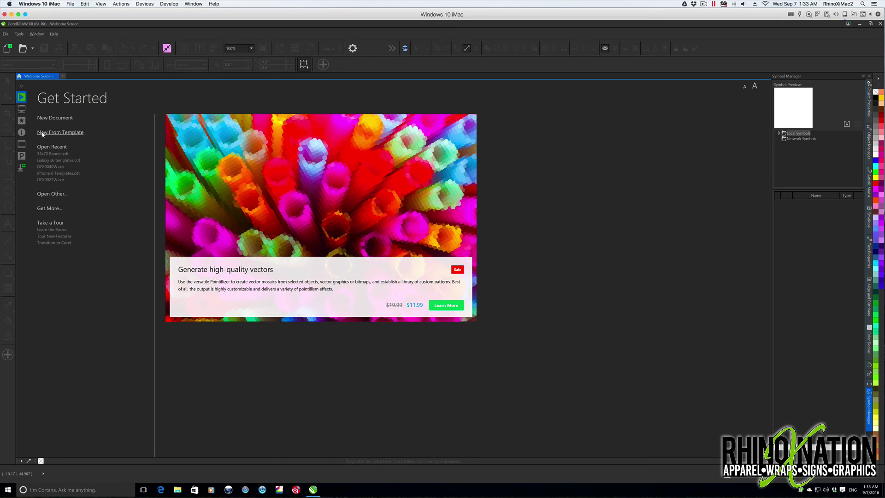
pyautogui.click(392, 198)
pyautogui.click(389, 197)
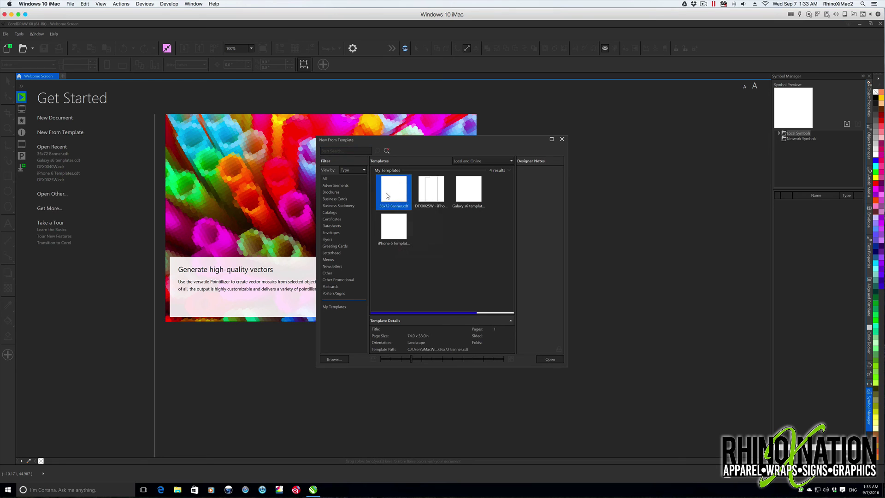
pyautogui.click(550, 359)
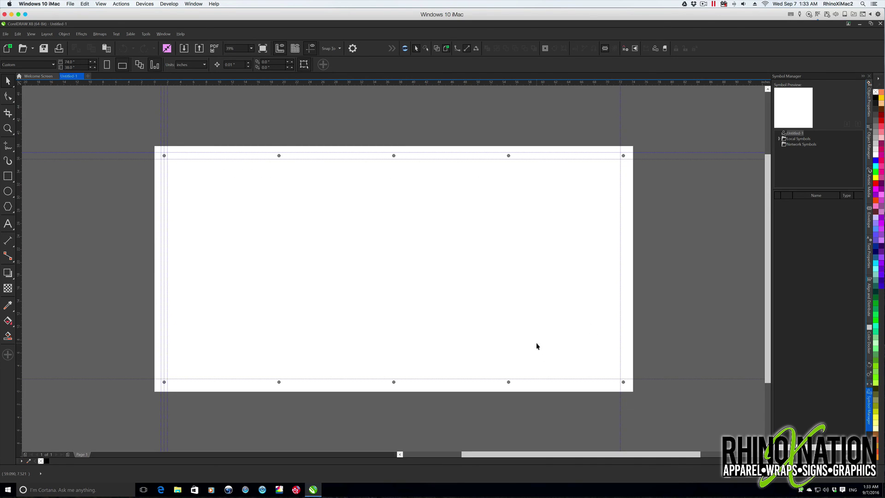
pyautogui.hotkey('ctrl', 'F4')
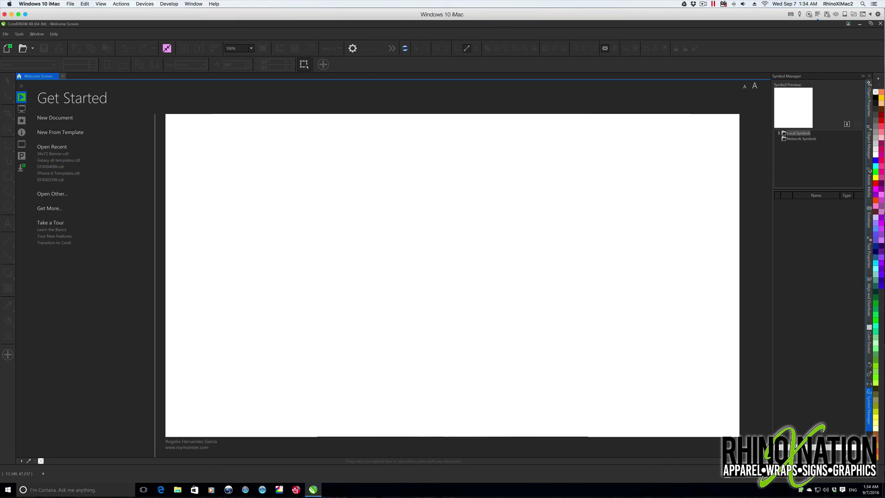